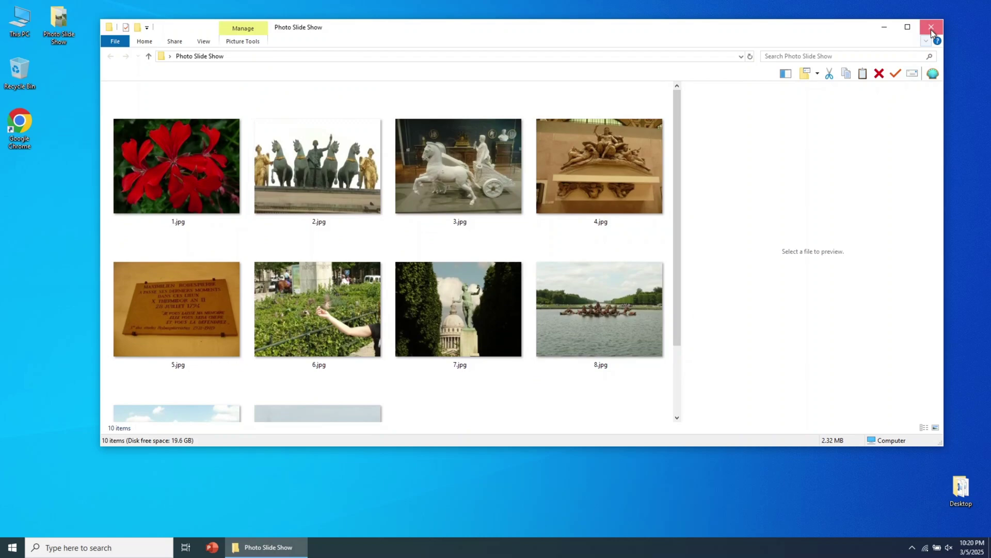
Close the Photo Slide Show folder window to uncover the desktop.
click(931, 29)
Launch PowerPoint and start a New Photo Album from the Insert tab's Photo Album menu.
click(215, 548)
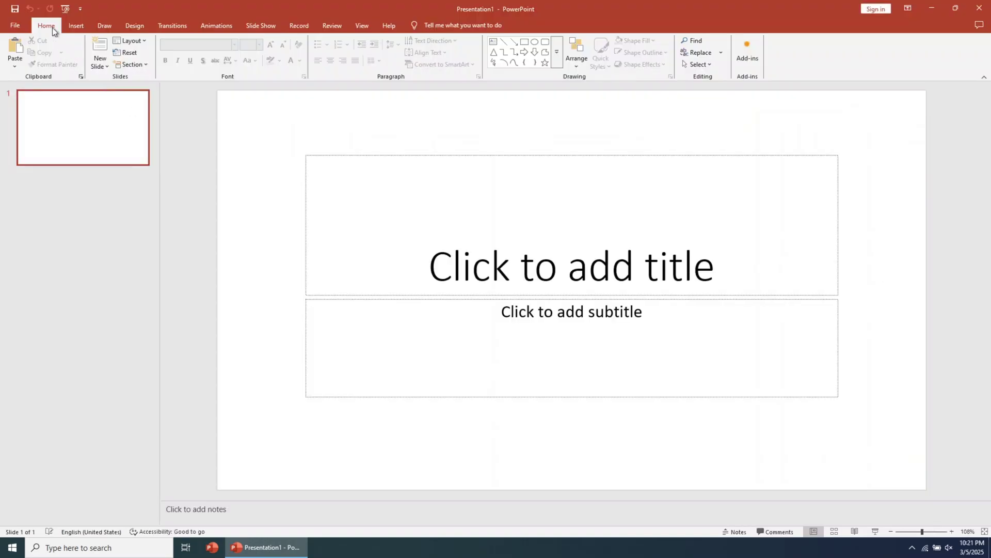
click(77, 26)
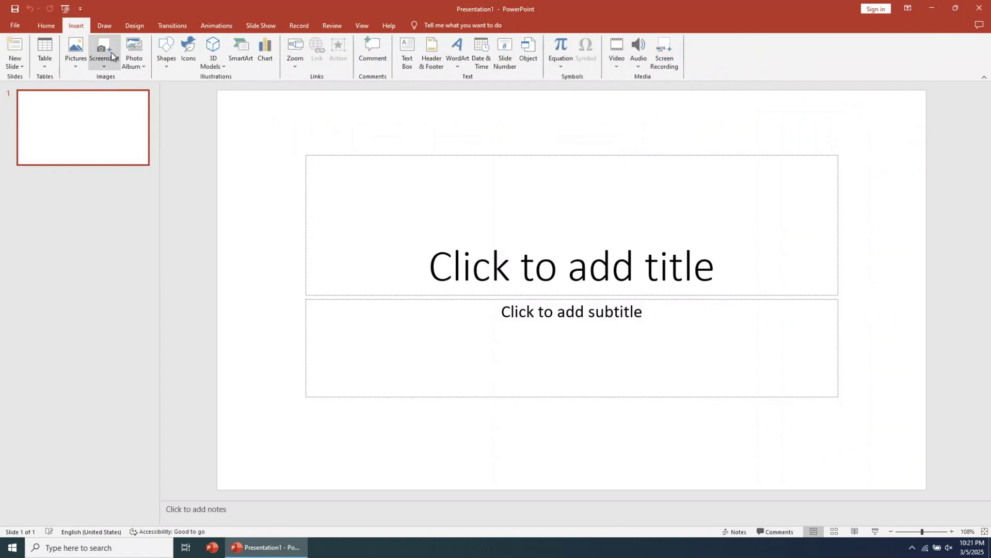
click(137, 65)
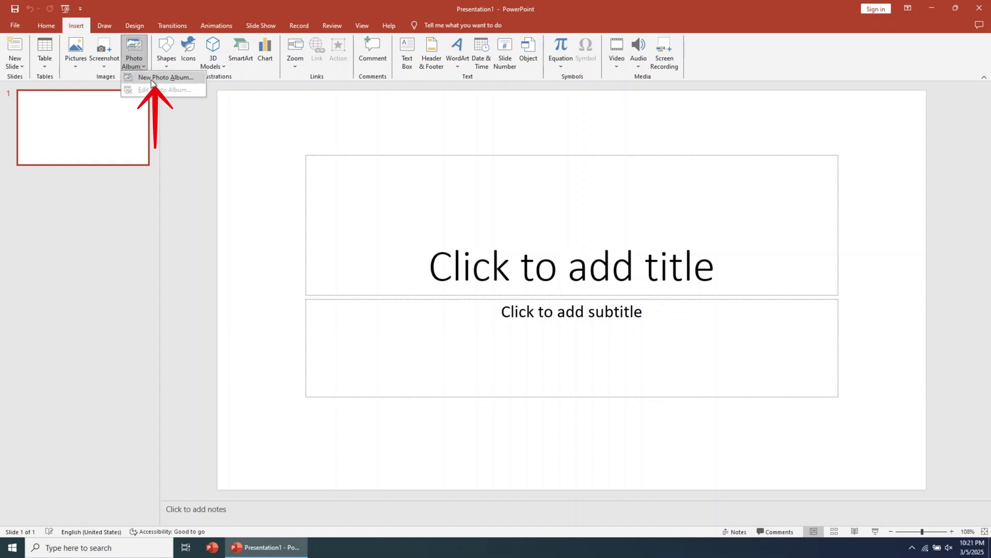
click(188, 79)
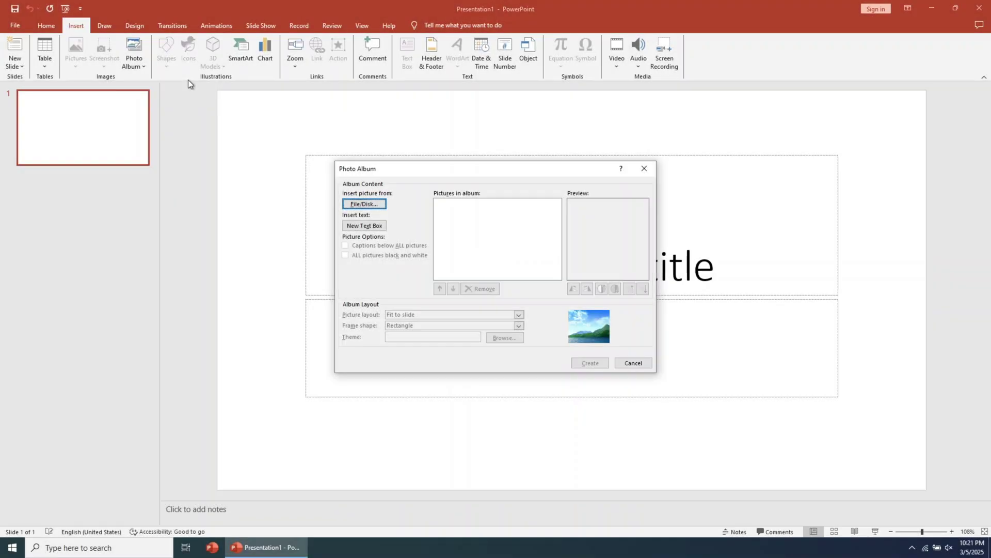
Select photos 1.jpg through 10.jpg in the Desktop's Photo Slide Show folder.
click(375, 207)
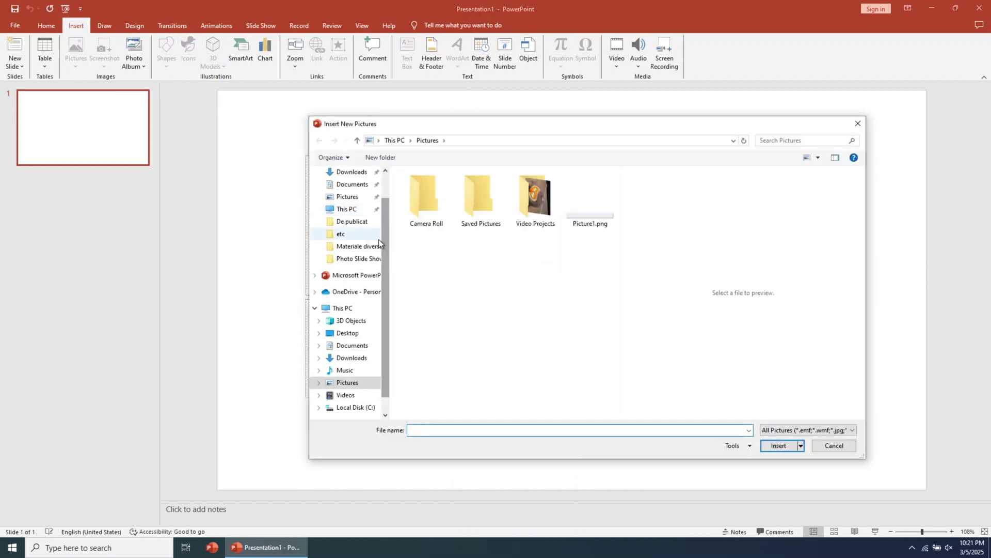
click(348, 333)
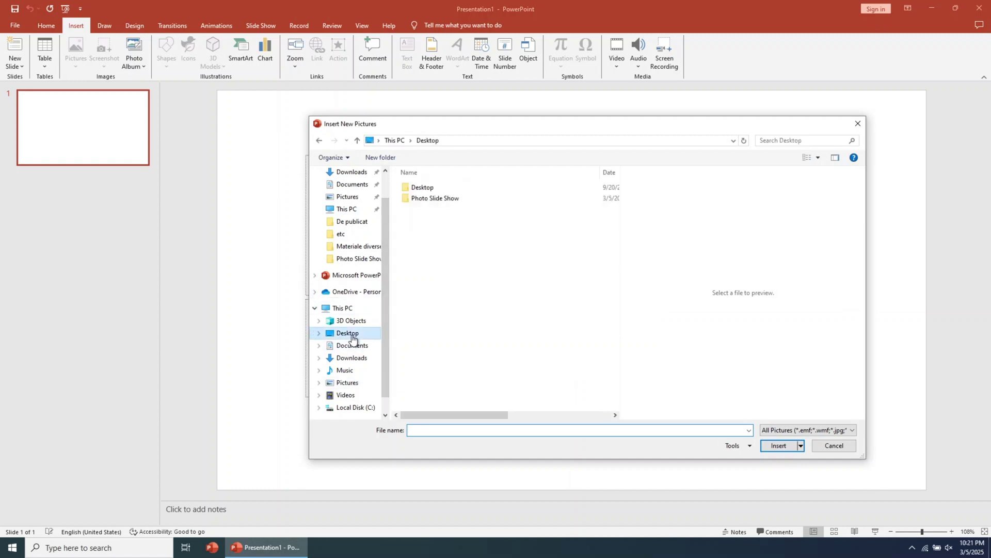
double_click(454, 200)
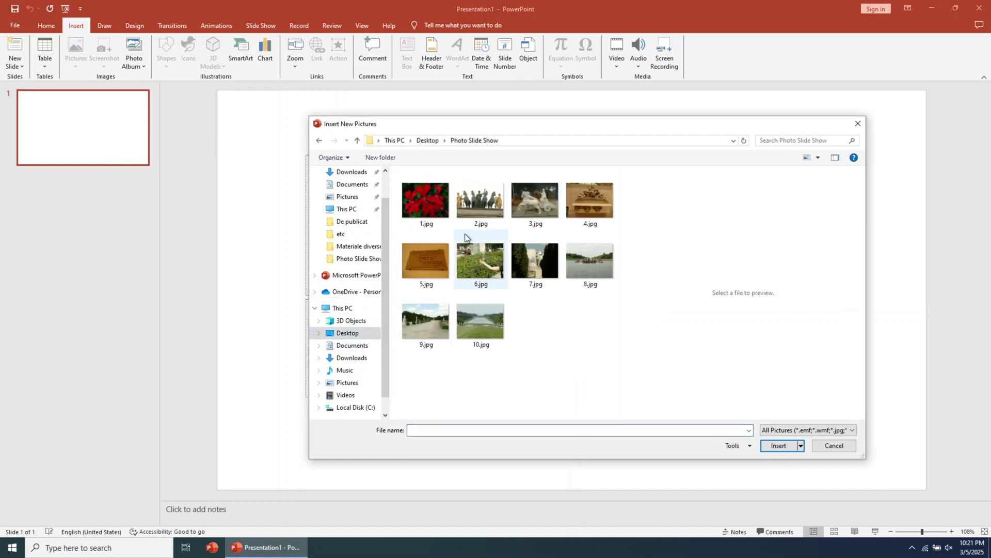
click(429, 214)
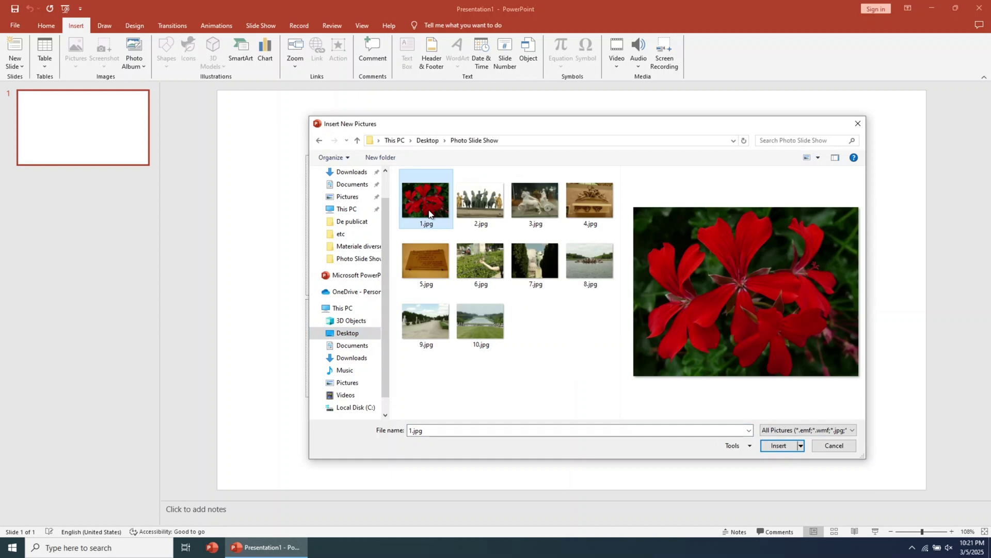
click(469, 207)
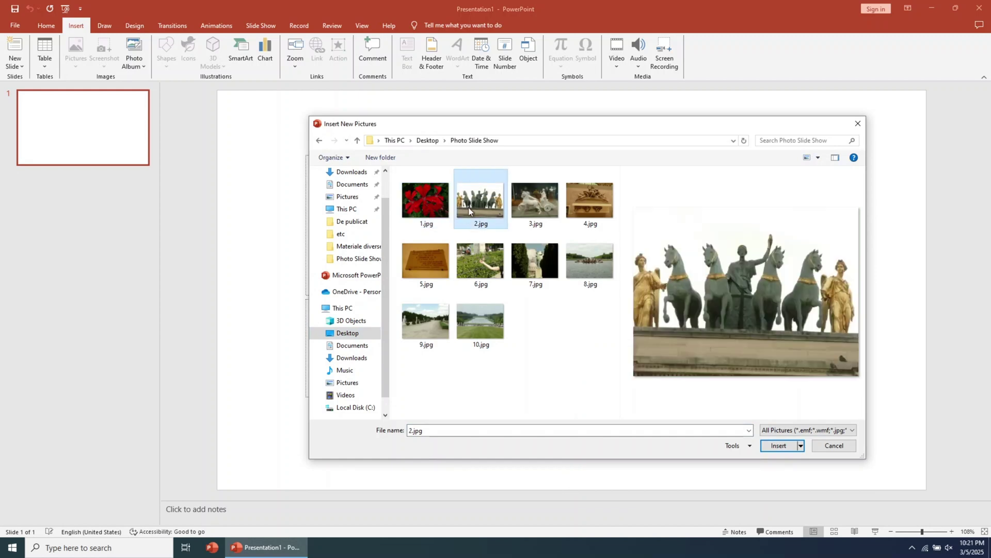
click(428, 211)
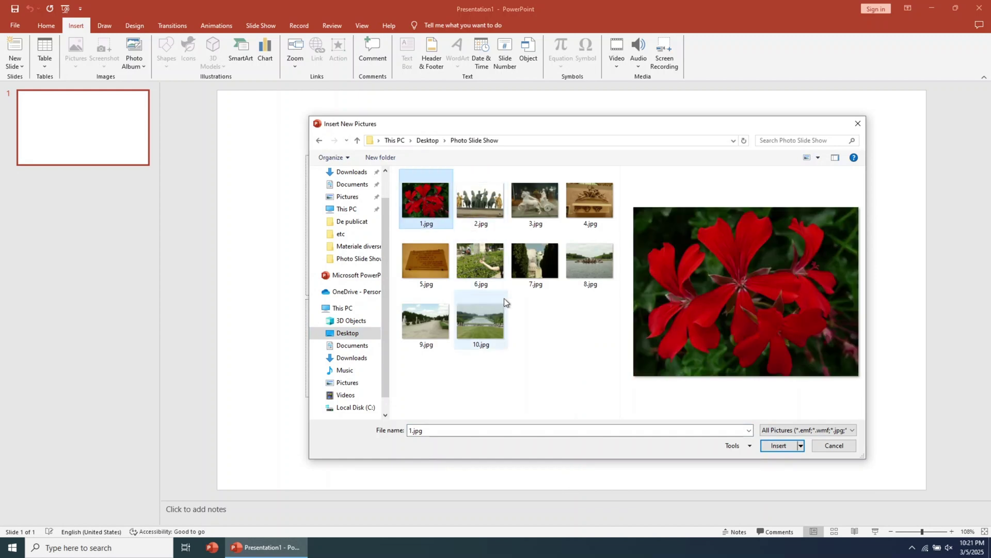
shift+click(491, 327)
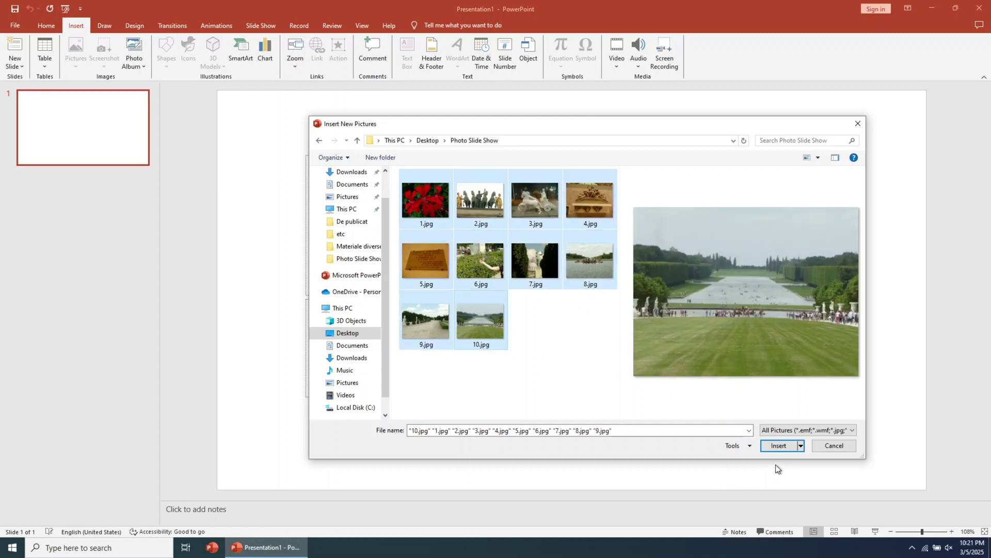
Insert the ten photos into the album and select picture 1 in the list.
click(779, 446)
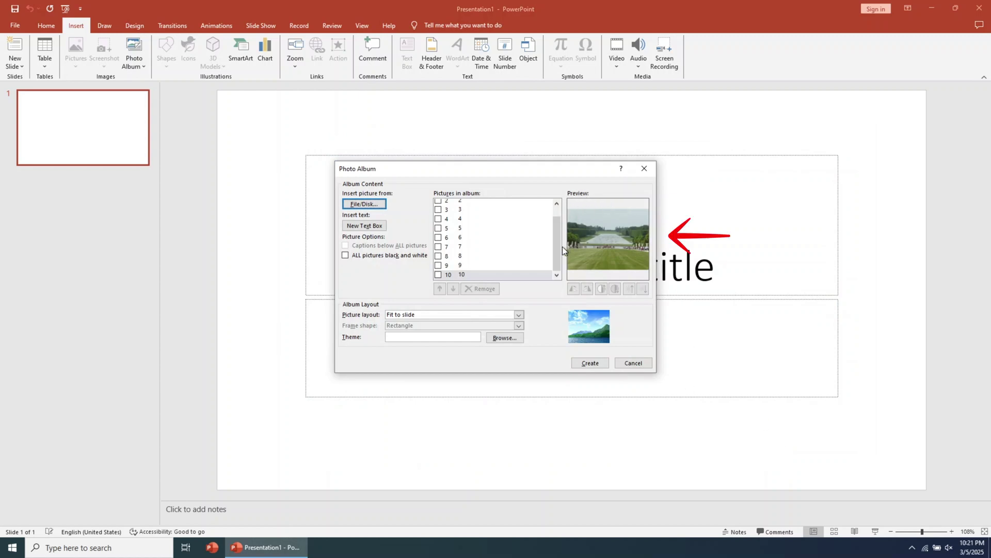
scroll(561, 248, up, 1)
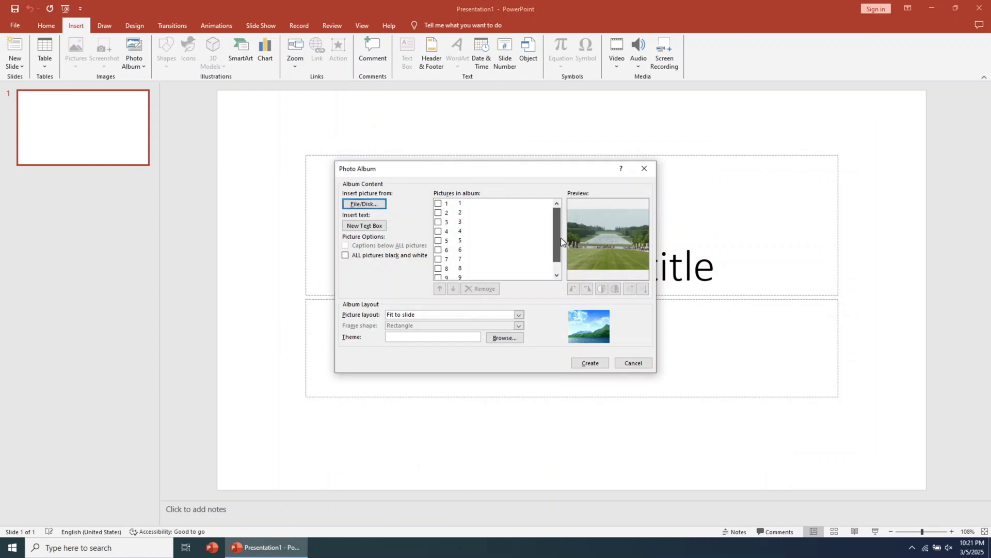
click(438, 204)
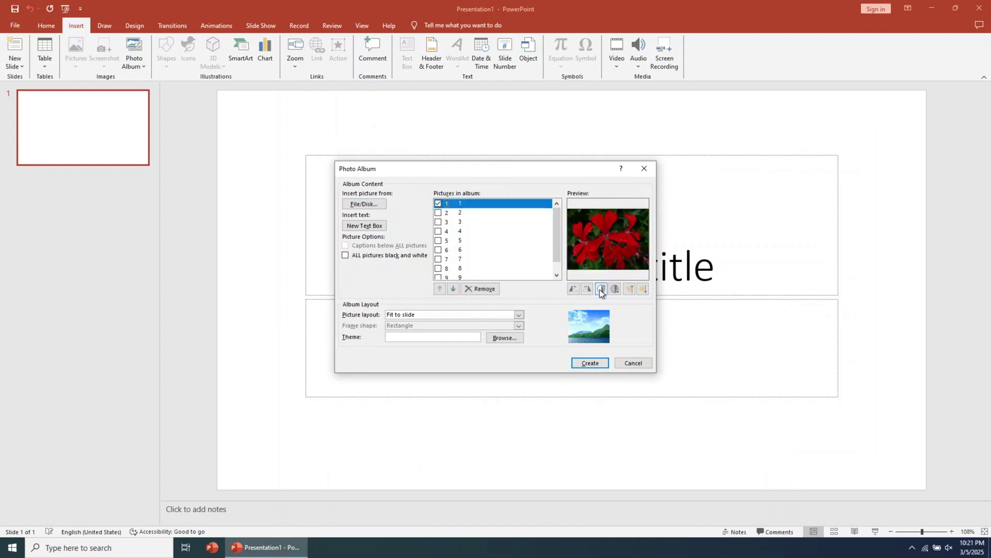
Rotate picture 1 a full turn back upright and toggle all pictures to black and white.
click(574, 290)
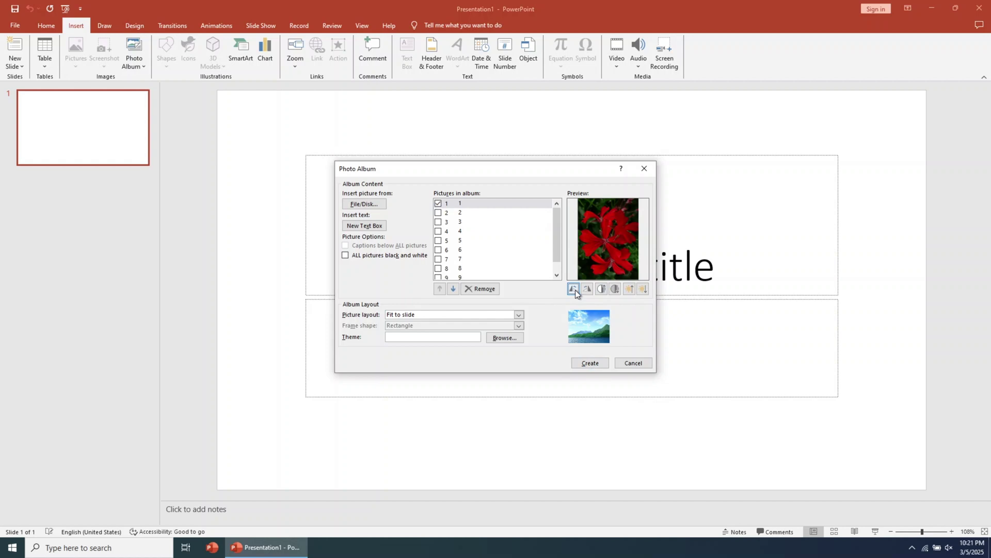
click(575, 290)
click(574, 290)
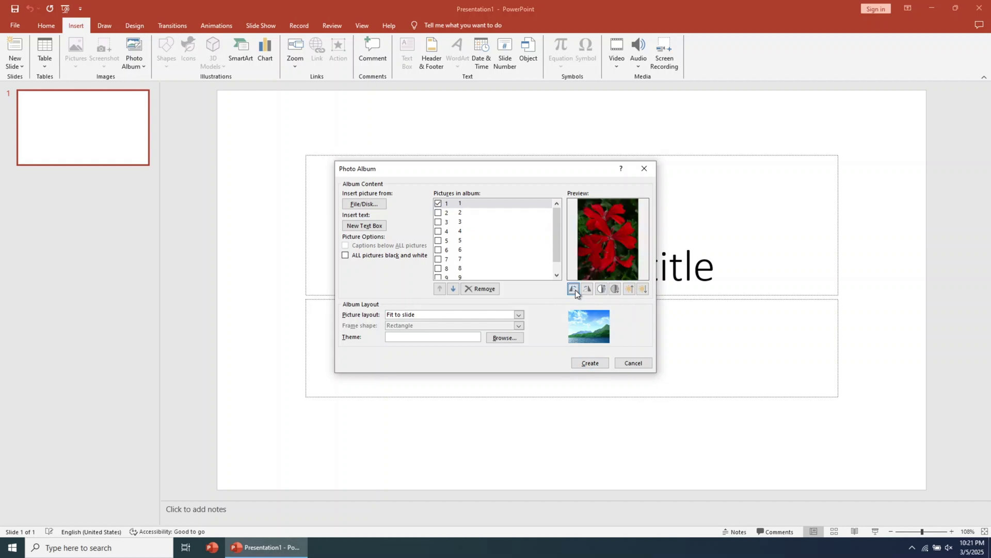
click(575, 290)
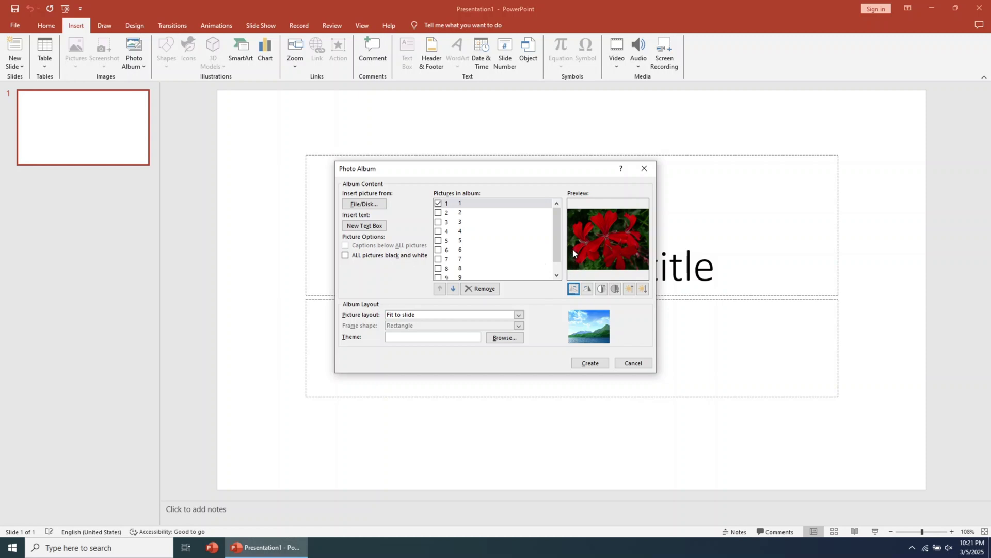
click(346, 255)
click(346, 255)
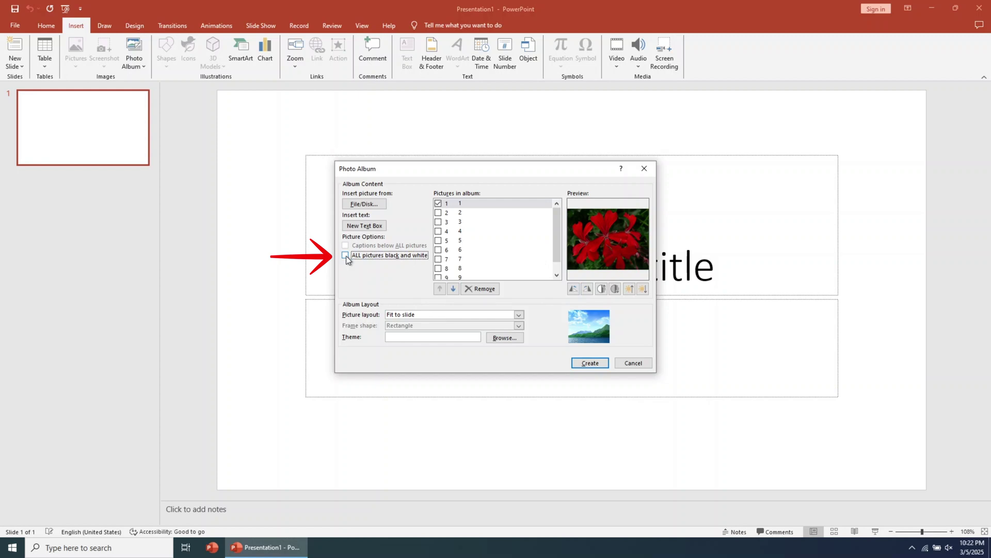
click(345, 256)
Restore full colour and set the layout to 1 picture per slide after trying 2 pictures.
click(346, 256)
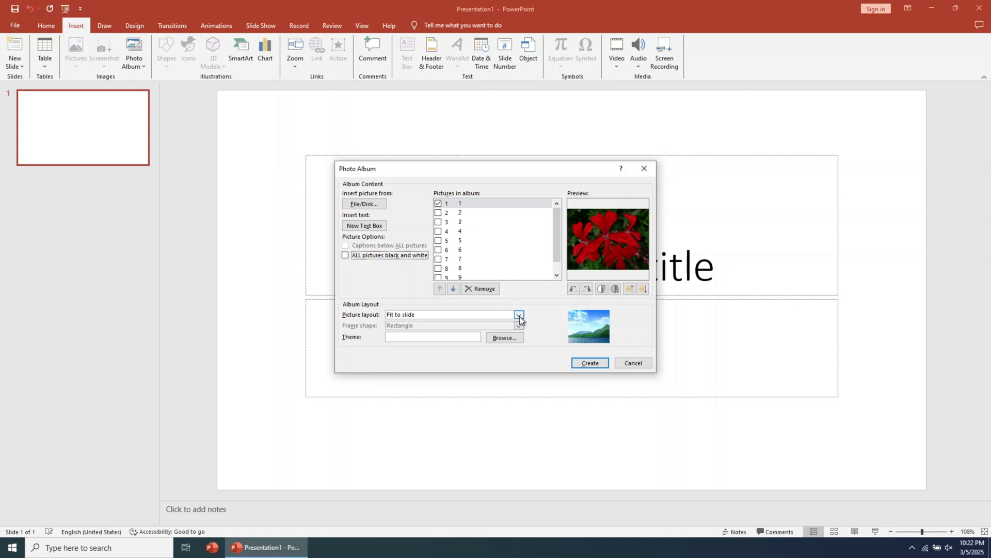
click(520, 318)
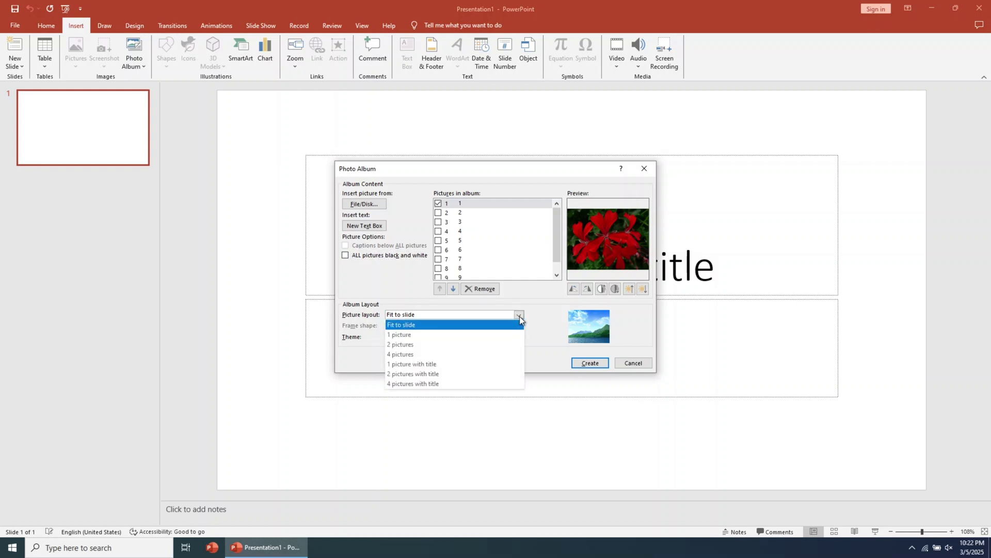
click(495, 338)
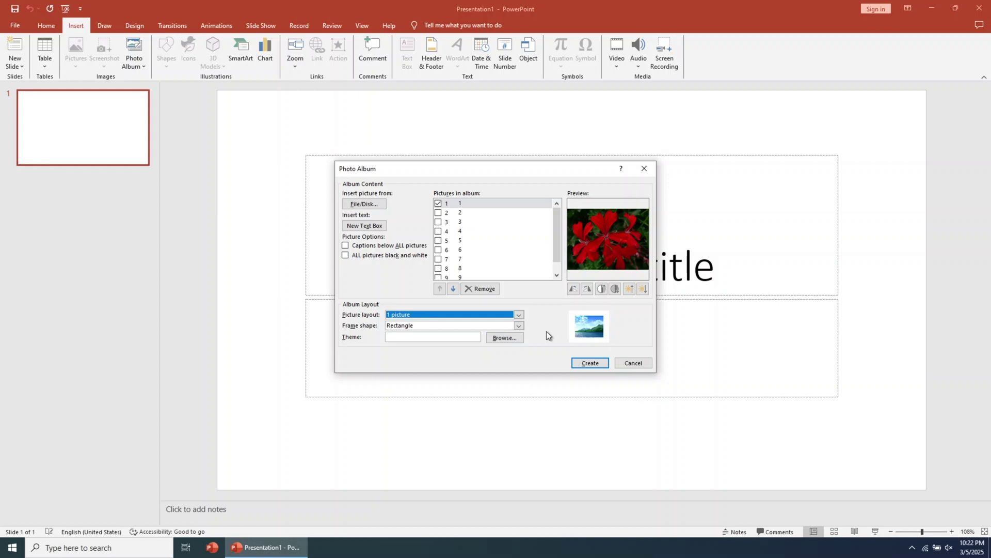
click(518, 317)
click(455, 343)
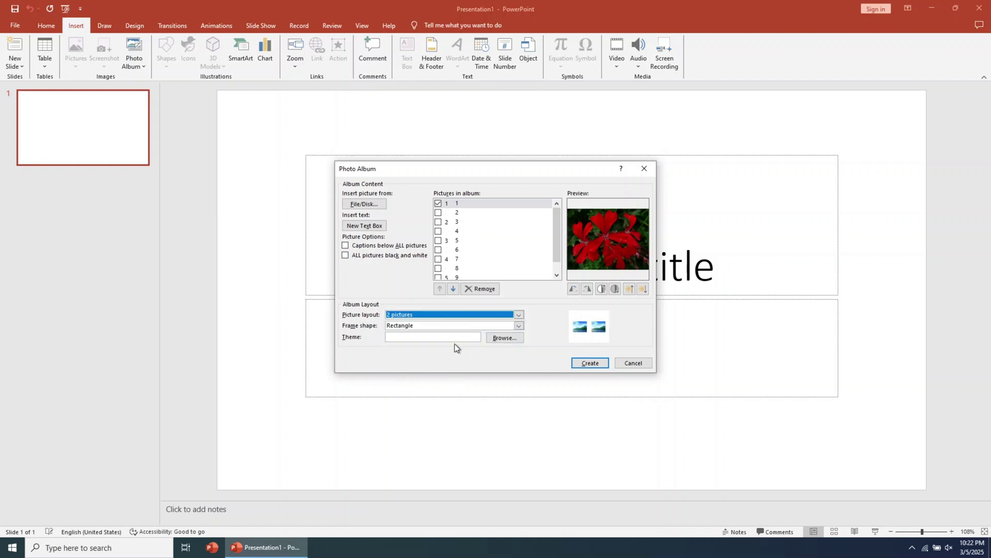
click(519, 316)
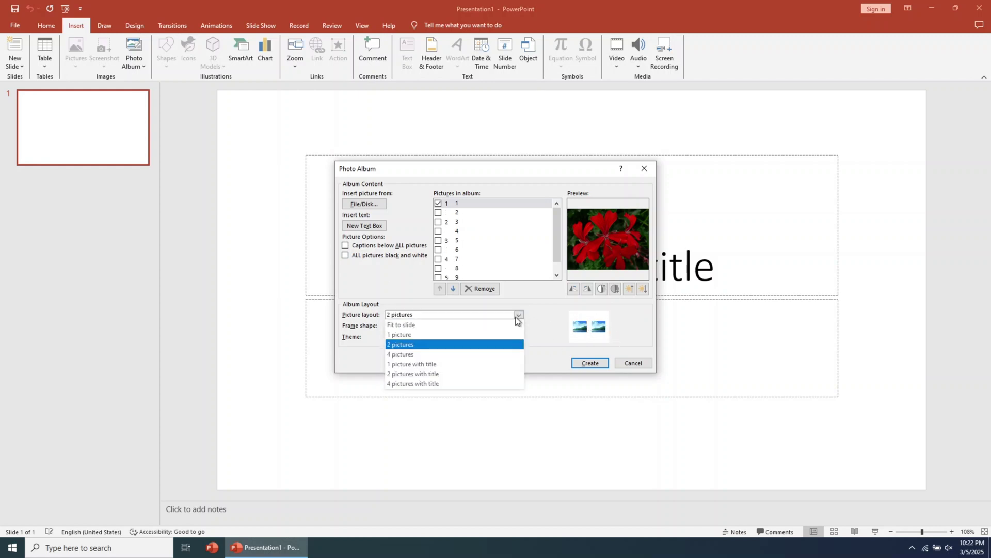
click(443, 335)
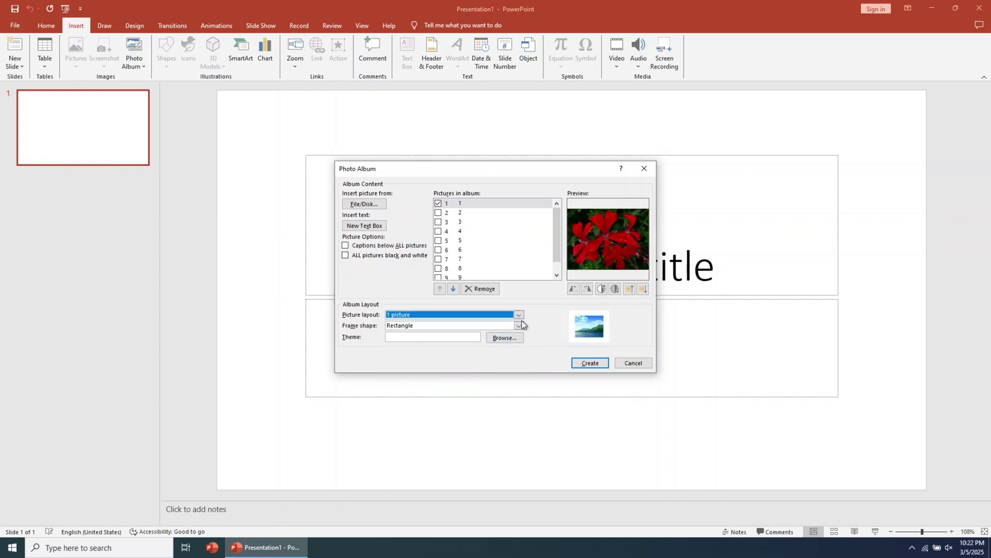
Try the Rounded Rectangle and Simple Frame, White frame shapes for the photos.
click(518, 325)
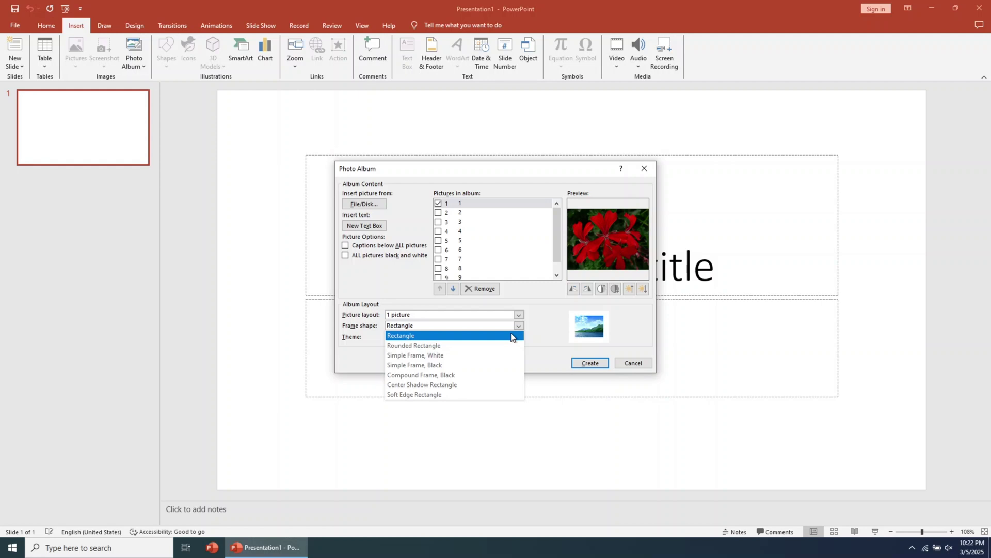
click(491, 346)
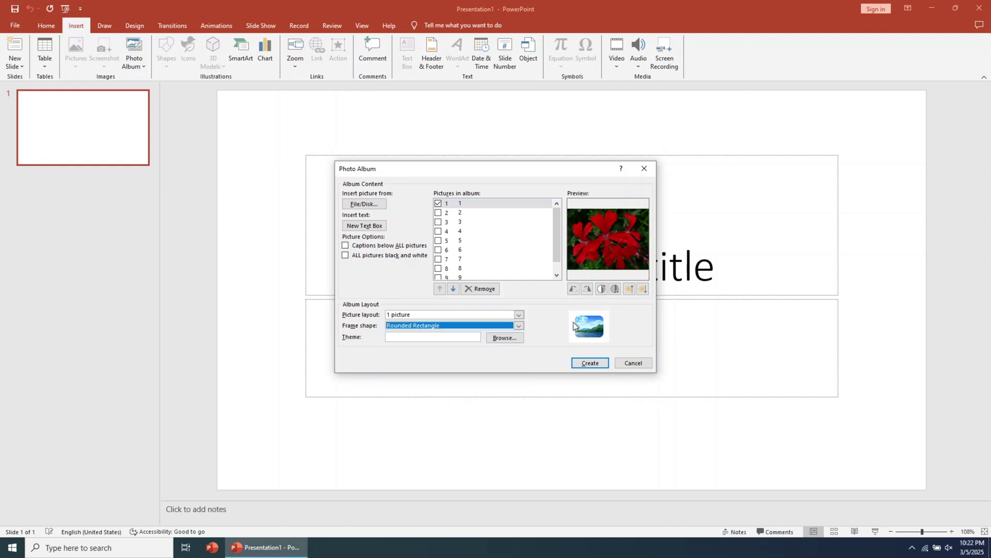
click(519, 326)
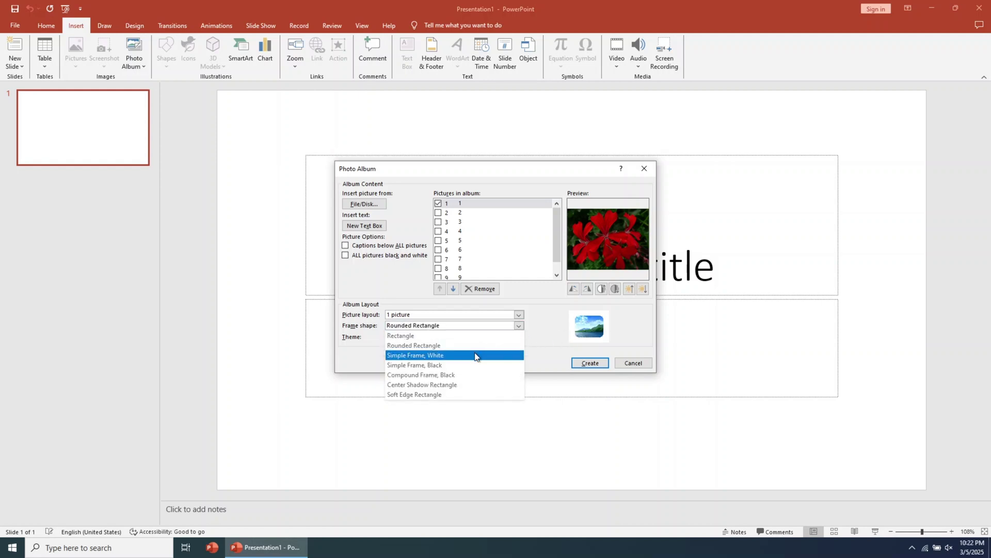
click(489, 355)
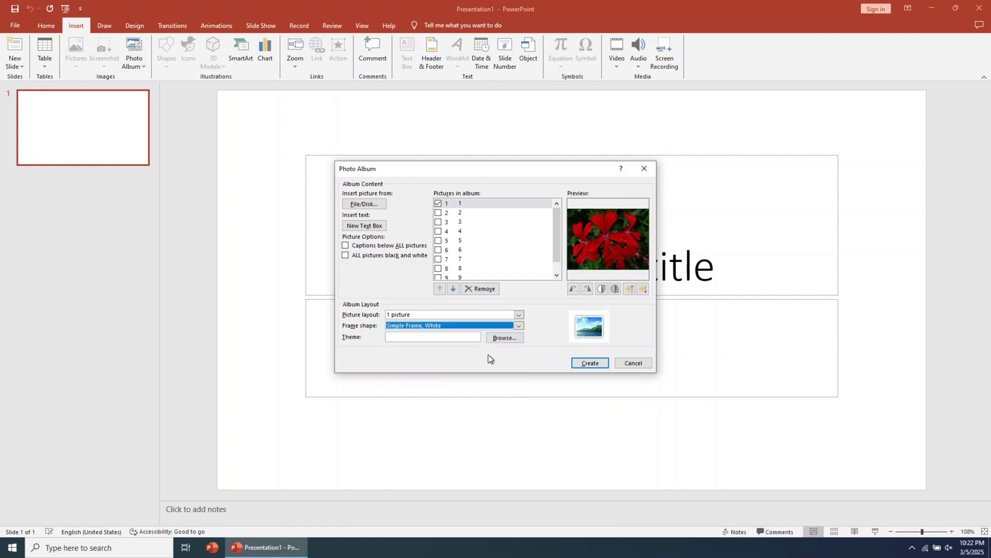
click(519, 325)
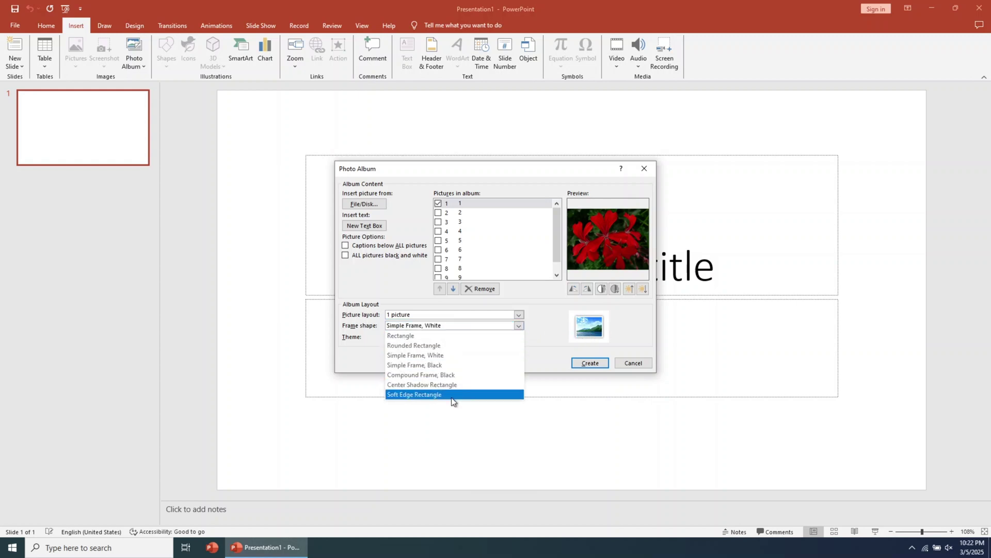
Use Rectangle frames, preview Facet, Gallery, Integral, Ion Boardroom and Ion themes without applying one, and create the album.
click(462, 336)
key(Tab)
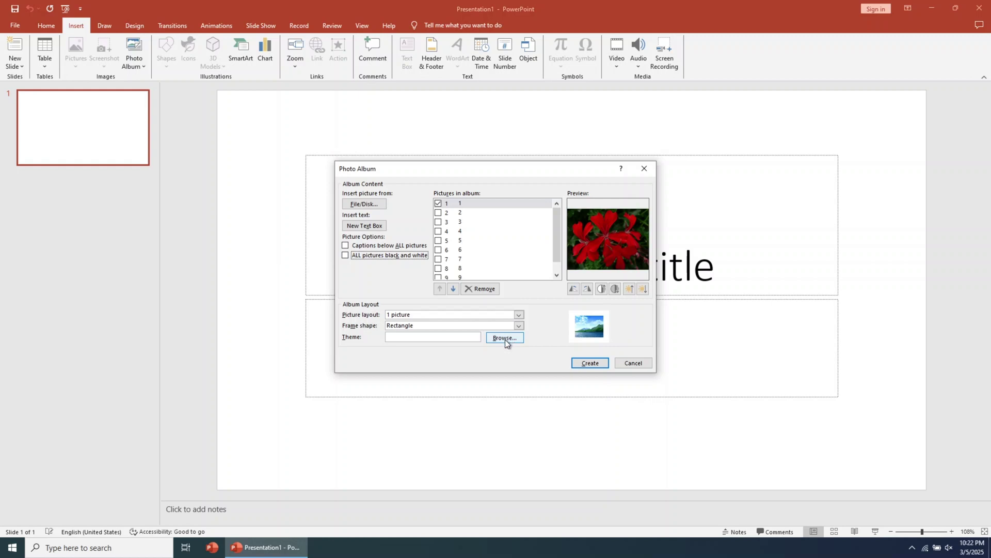
click(505, 339)
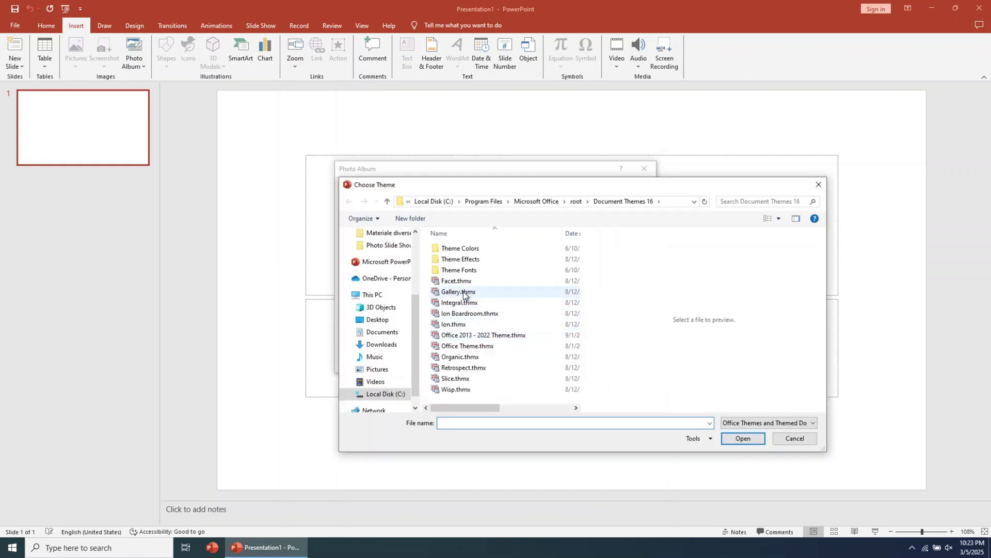
click(458, 281)
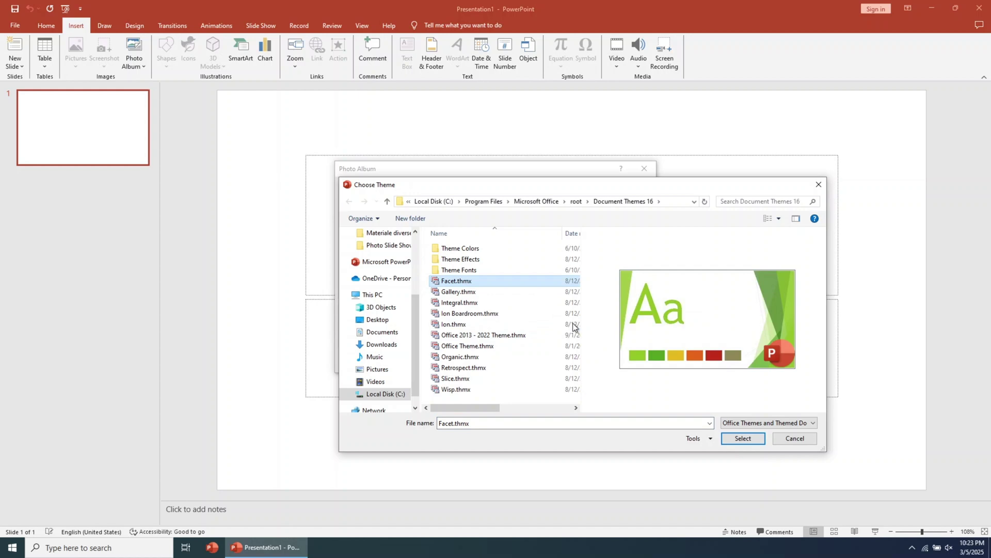
click(462, 293)
click(472, 304)
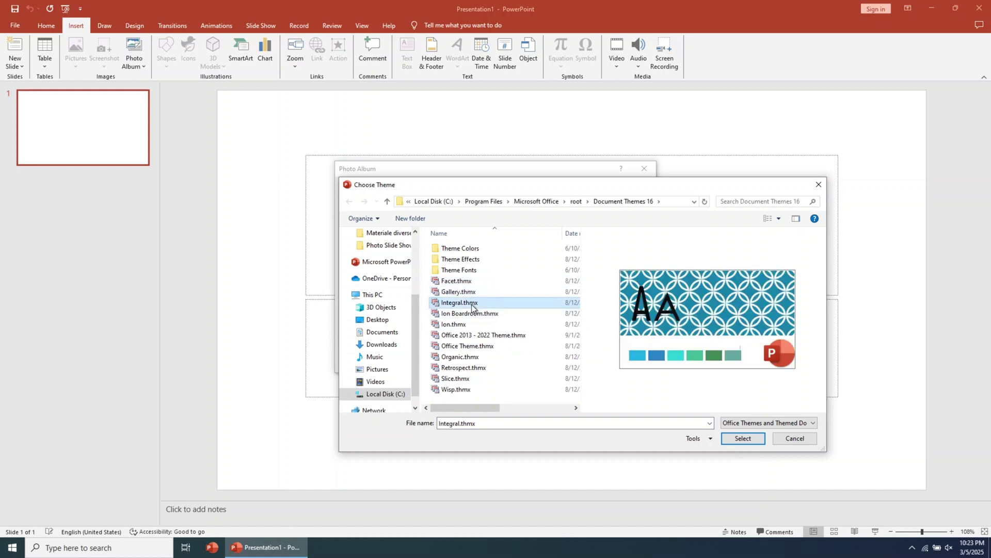
click(478, 314)
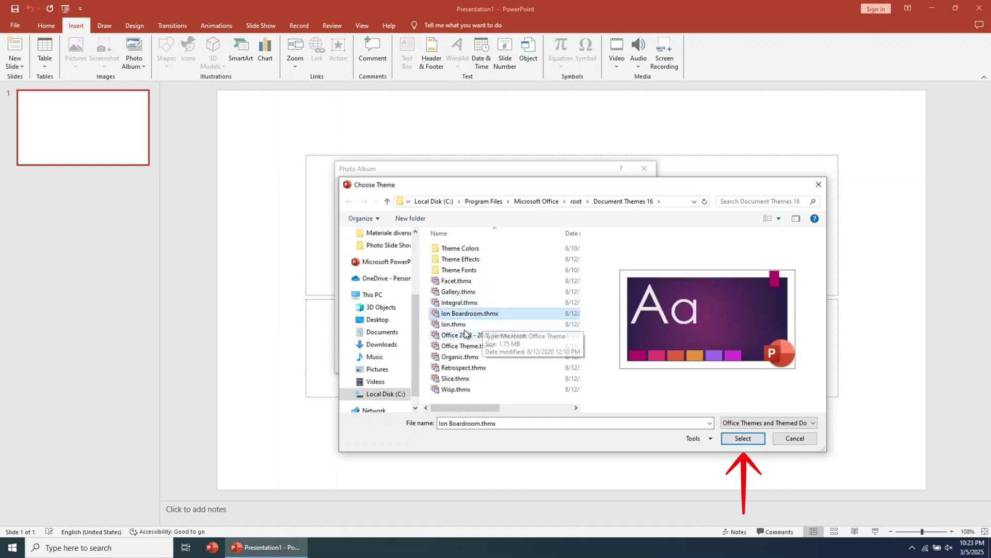
click(462, 326)
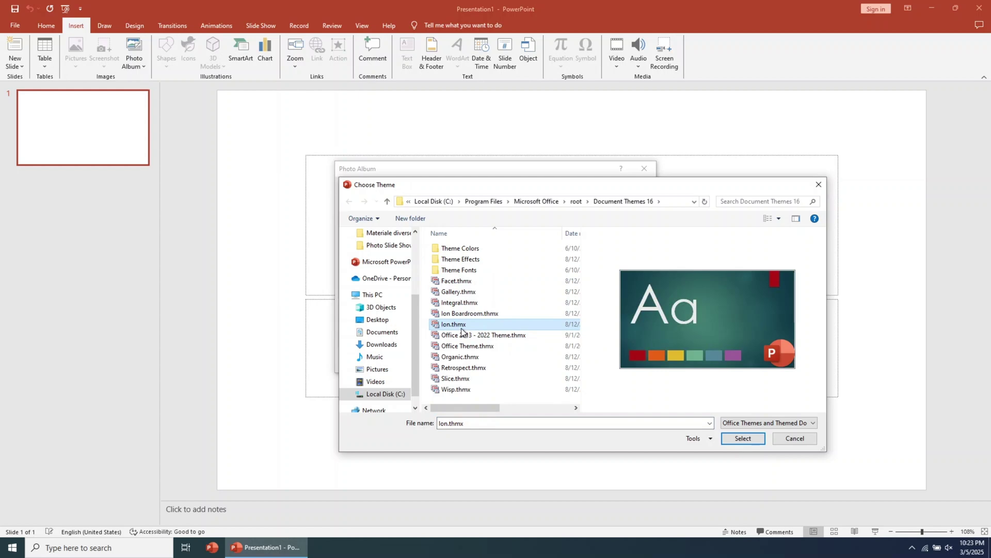
click(798, 439)
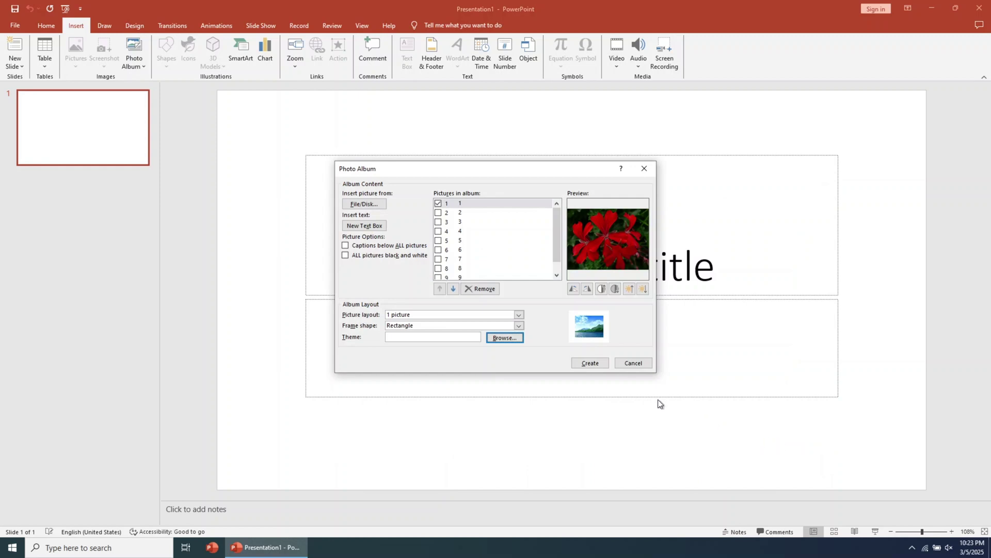
click(595, 364)
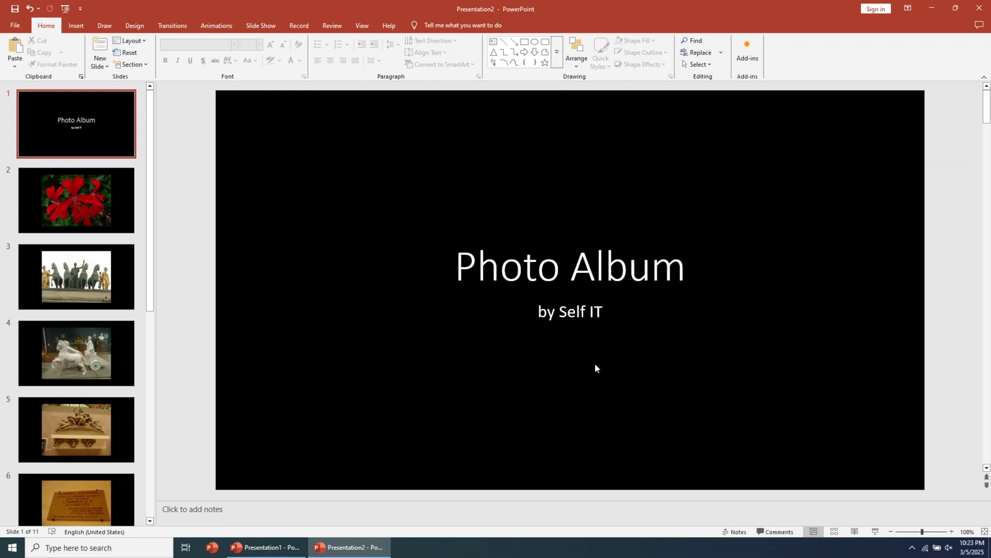
Look through the flower, statues and chariot slides, then show slide 2's transition settings.
click(91, 205)
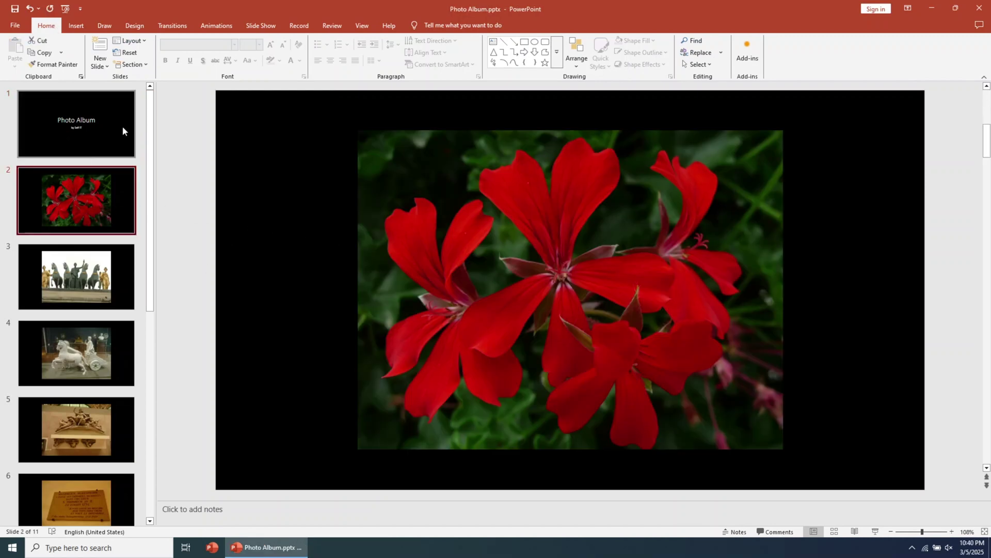
click(71, 287)
click(74, 325)
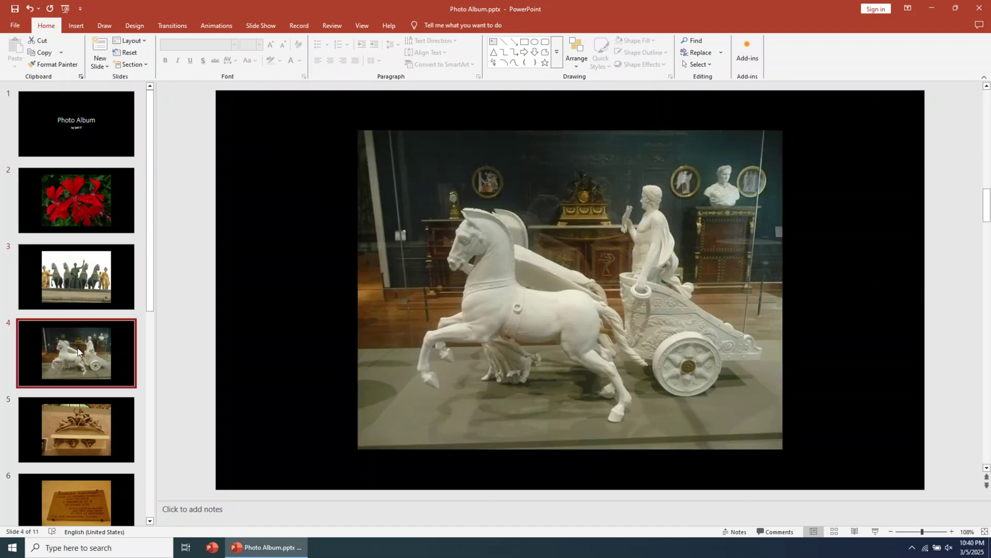
click(92, 215)
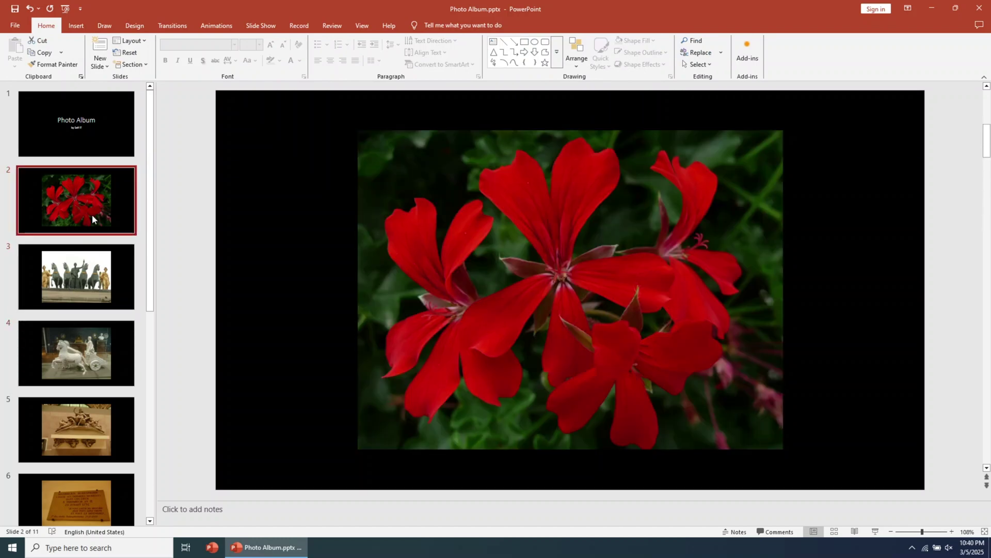
click(172, 25)
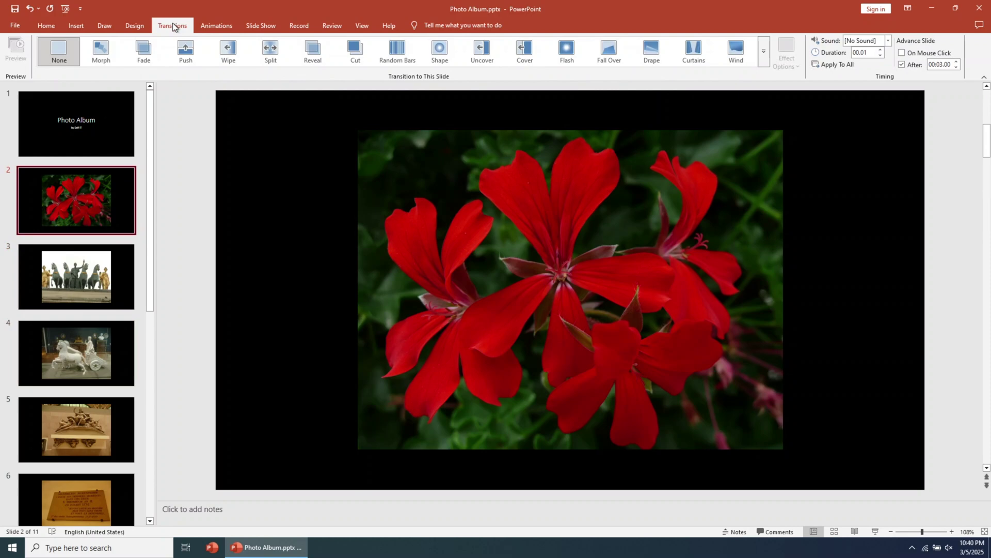
Apply Morph to slide 2, Random Bars to slide 3 and Uncover to slide 4.
click(100, 55)
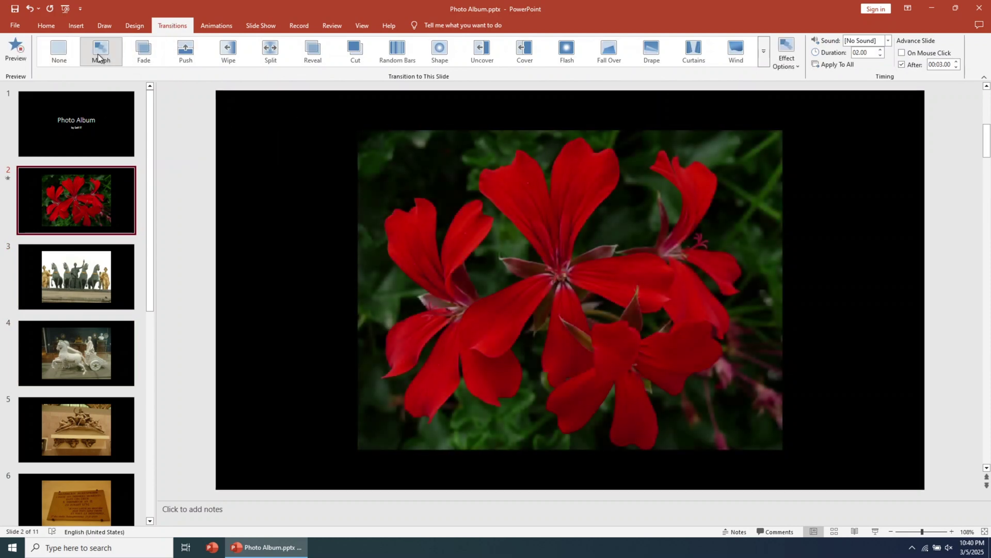
click(94, 283)
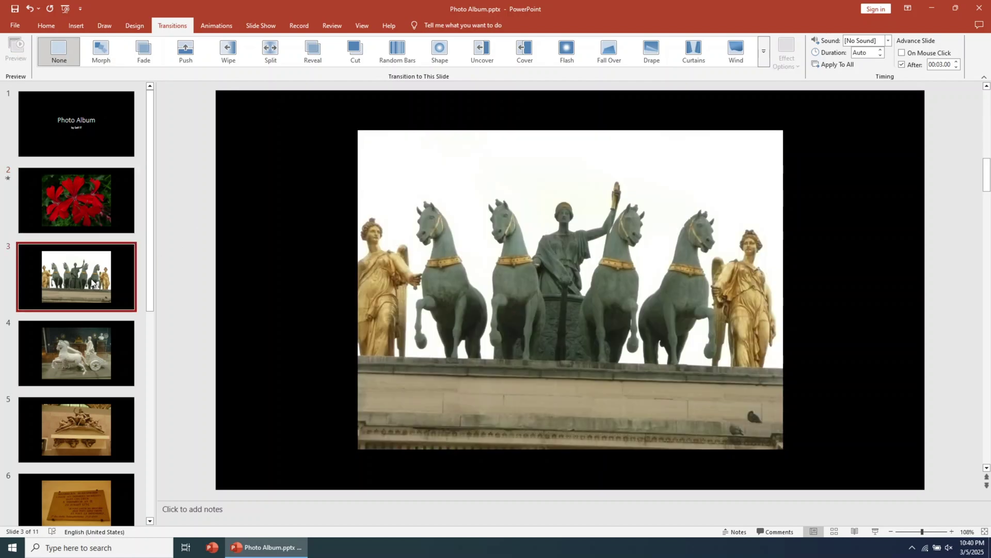
click(397, 51)
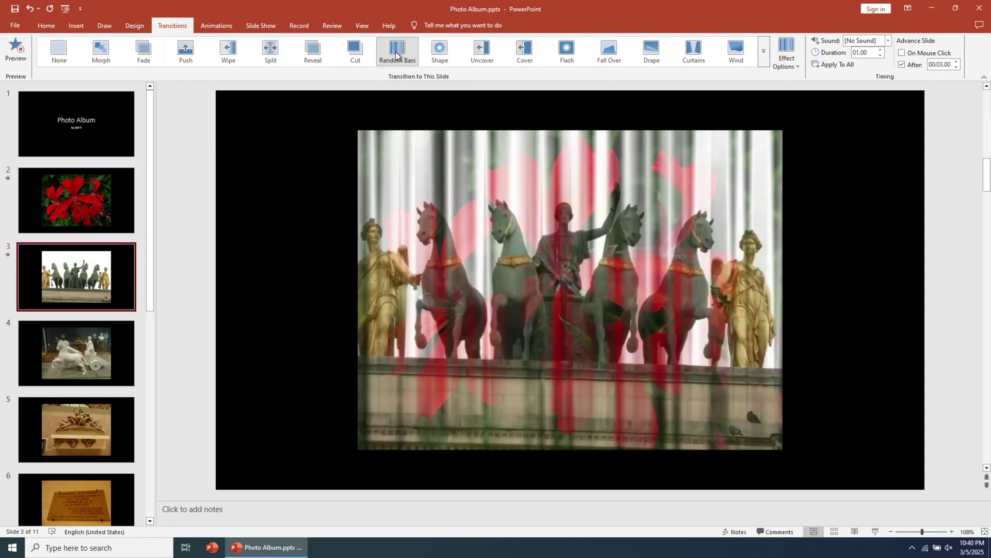
scroll(526, 142, down, 1)
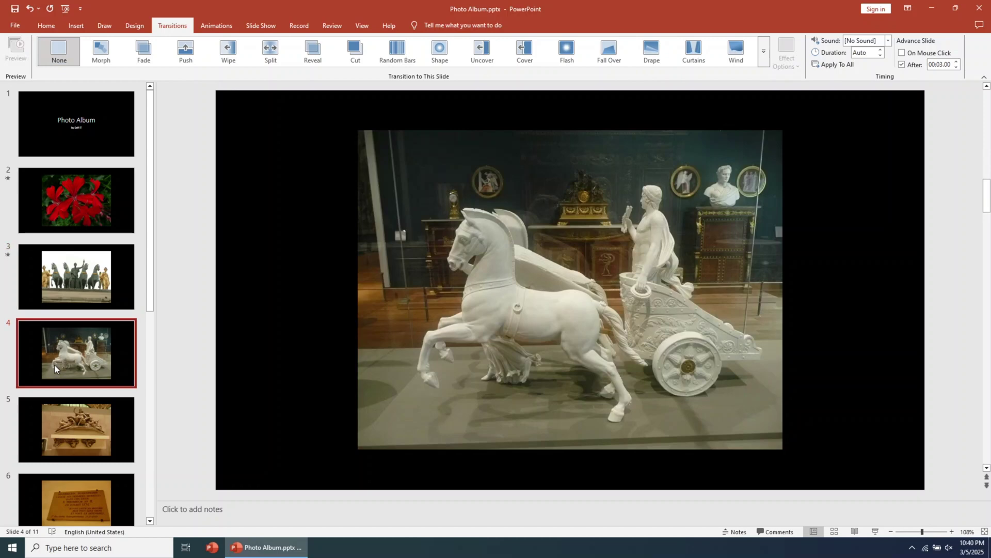
click(482, 52)
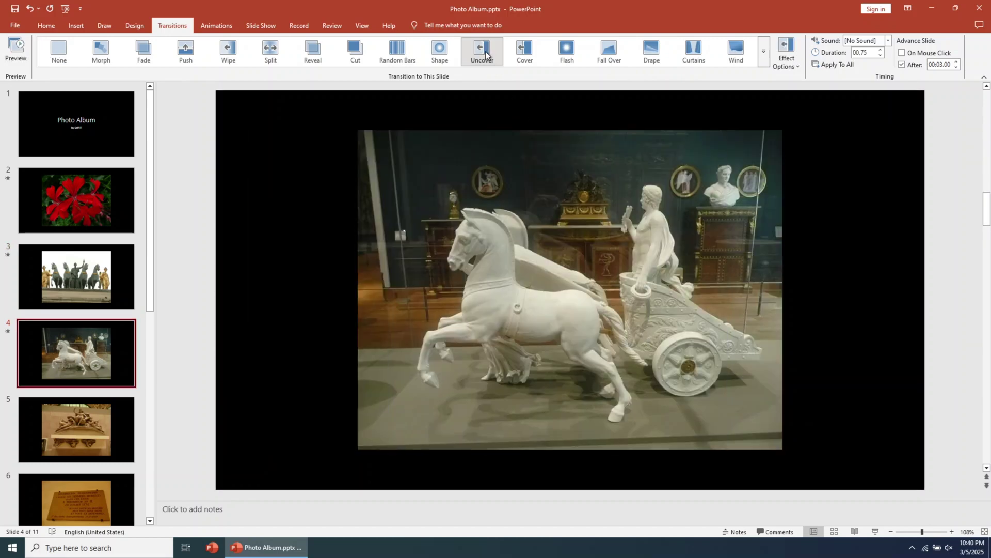
Apply Fracture to slide 5 from the full gallery, then bring up all transitions for slide 6.
scroll(507, 218, down, 1)
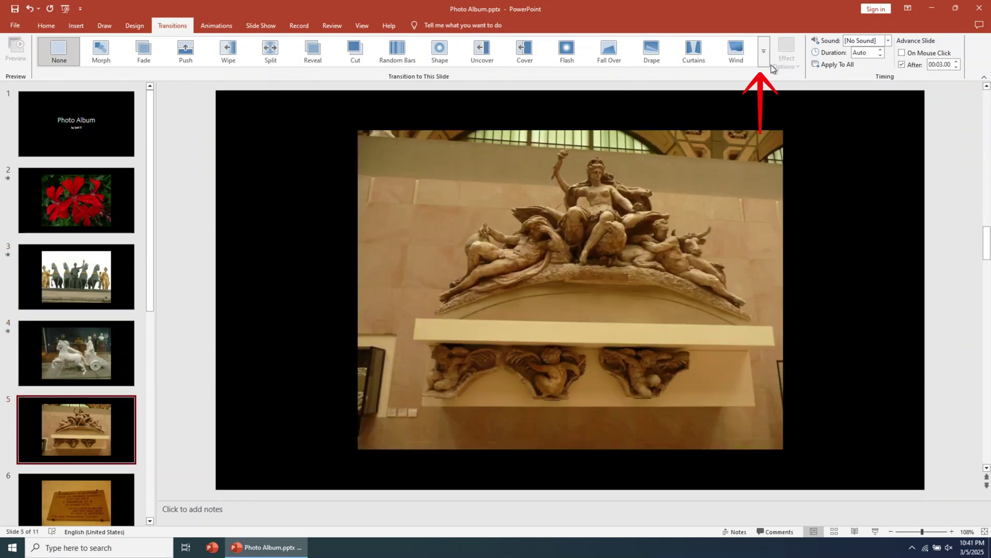
click(765, 60)
click(270, 104)
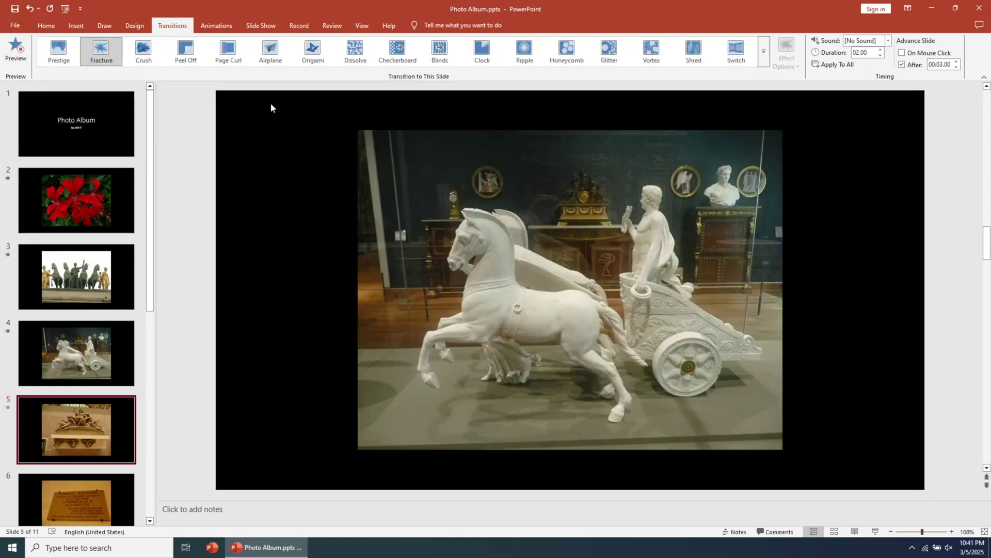
click(88, 488)
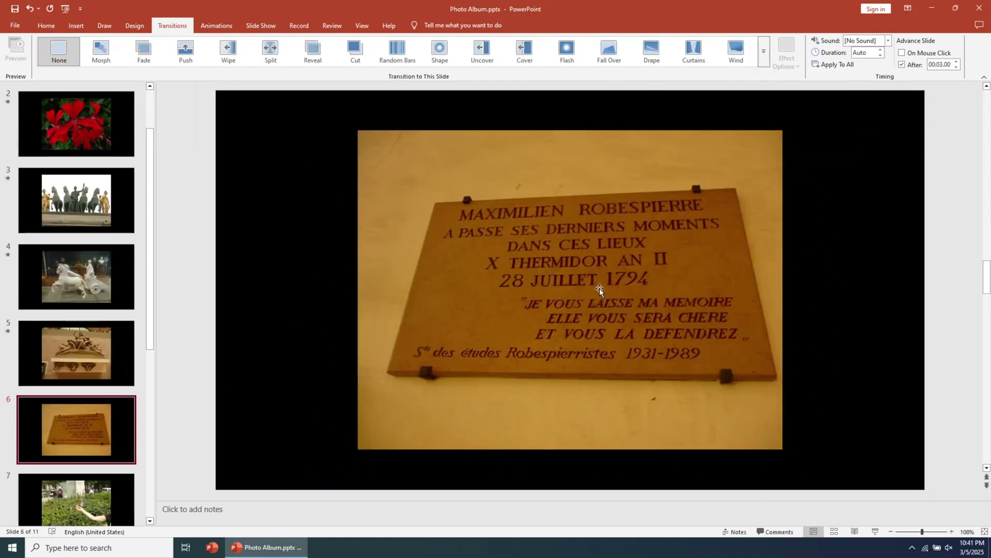
click(764, 60)
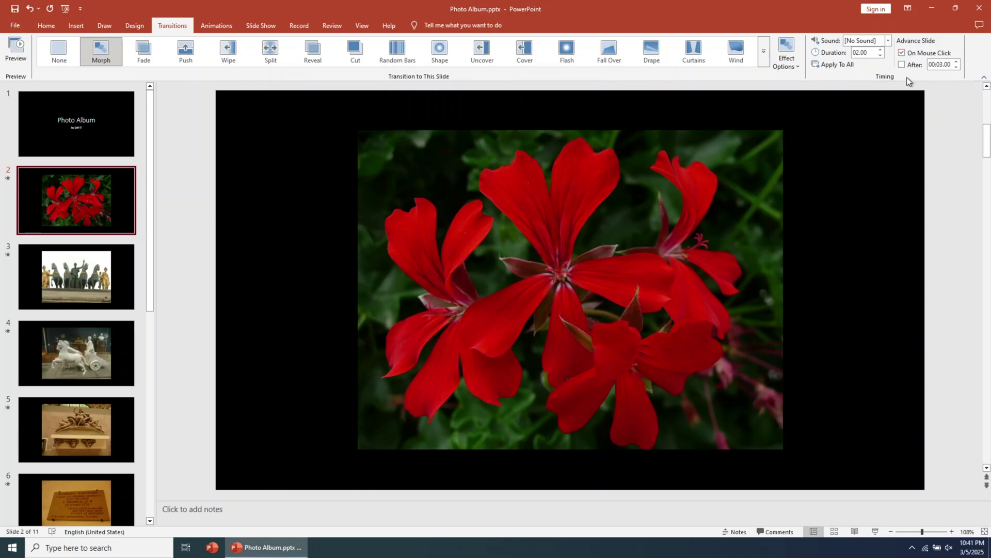
Make slides 2 and 3 auto-advance after 00:02.00 and slide 4 after 00:04.00.
click(902, 54)
click(902, 65)
click(957, 67)
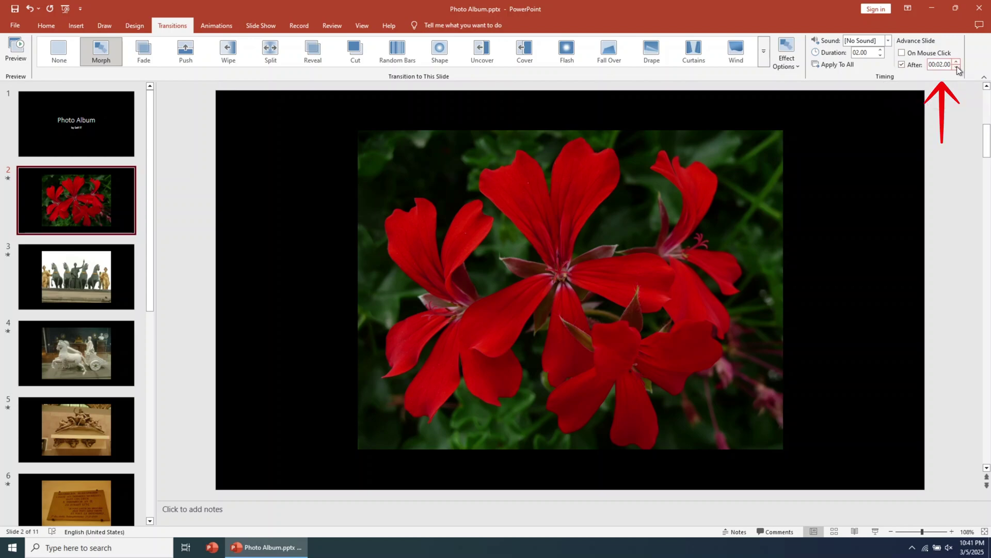
click(128, 252)
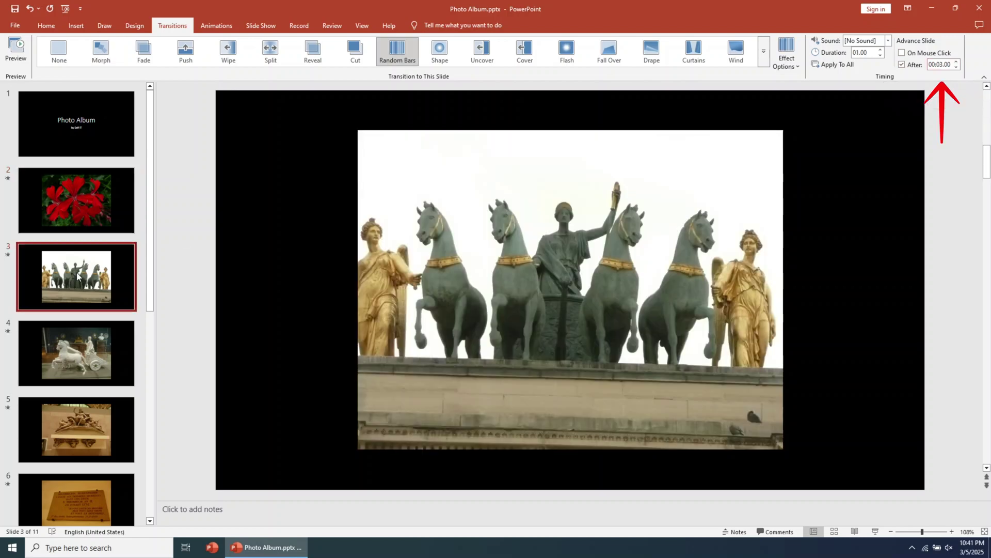
click(956, 67)
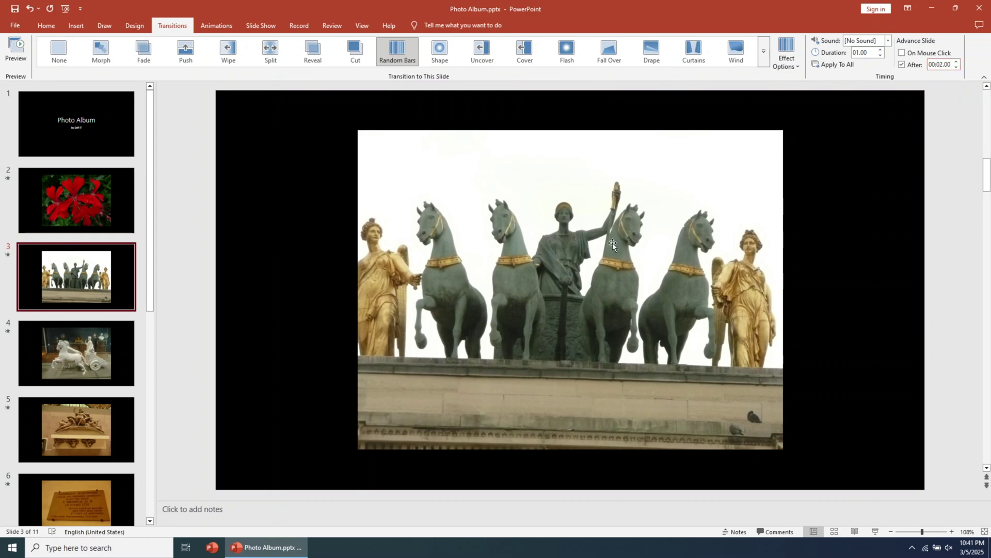
click(94, 351)
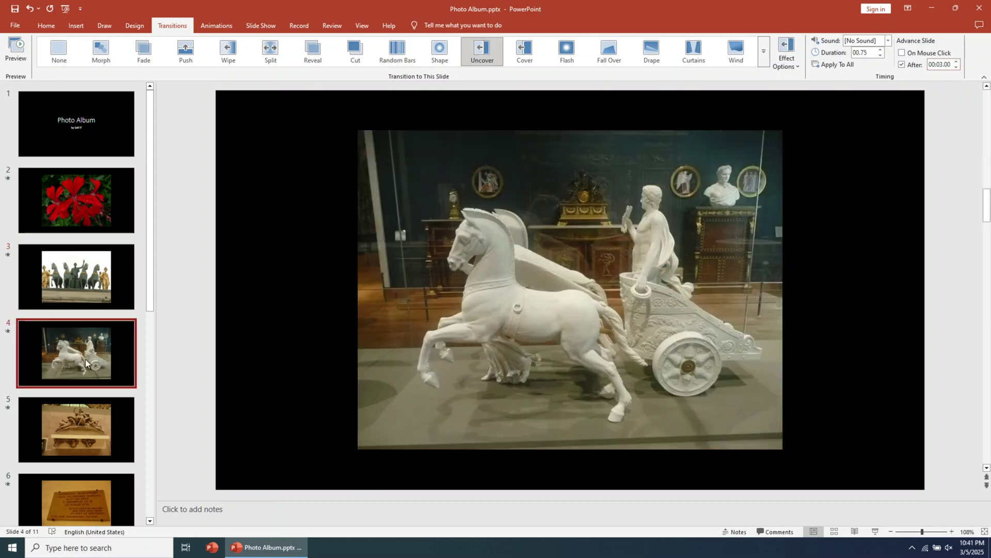
click(956, 62)
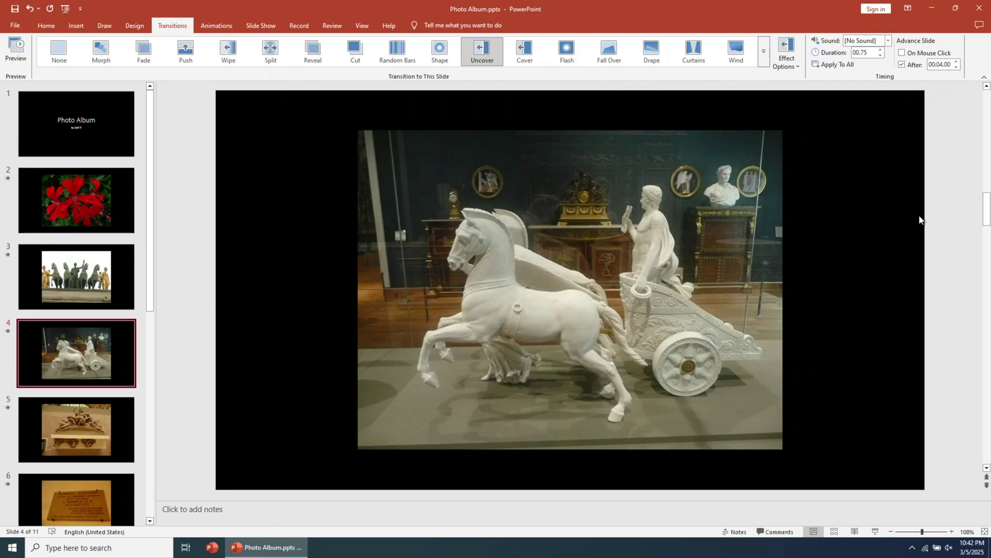
Return to slide 2 and bring up the Save As page for Photo Album.pptx.
key(Up)
key(Up)
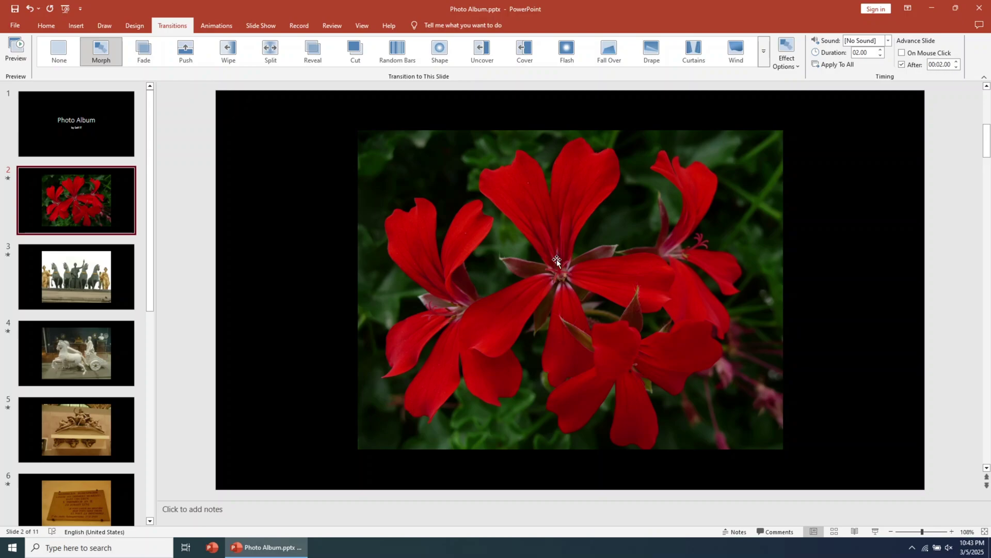
click(15, 26)
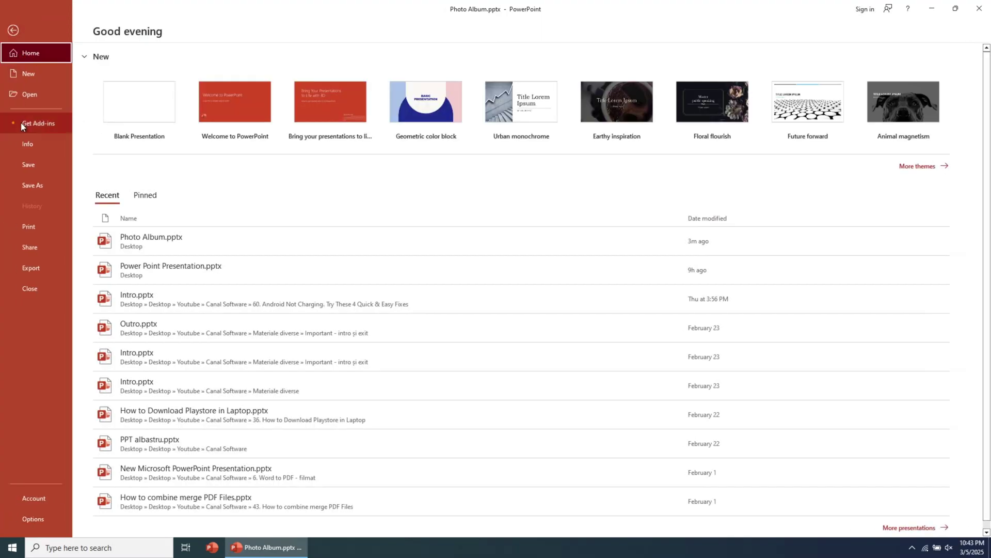
click(45, 189)
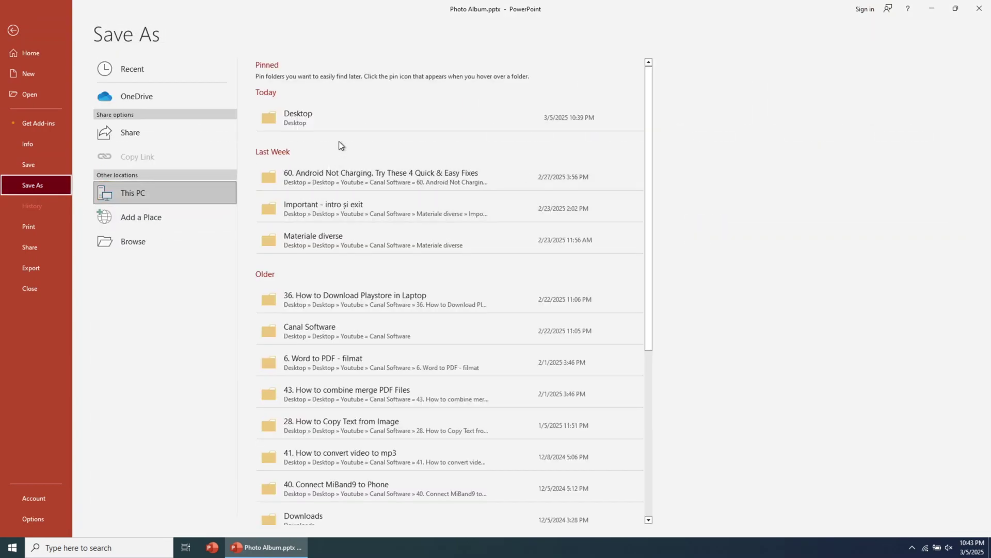
Export the album to the Desktop as the MPEG-4 video Photo Album.mp4.
click(347, 121)
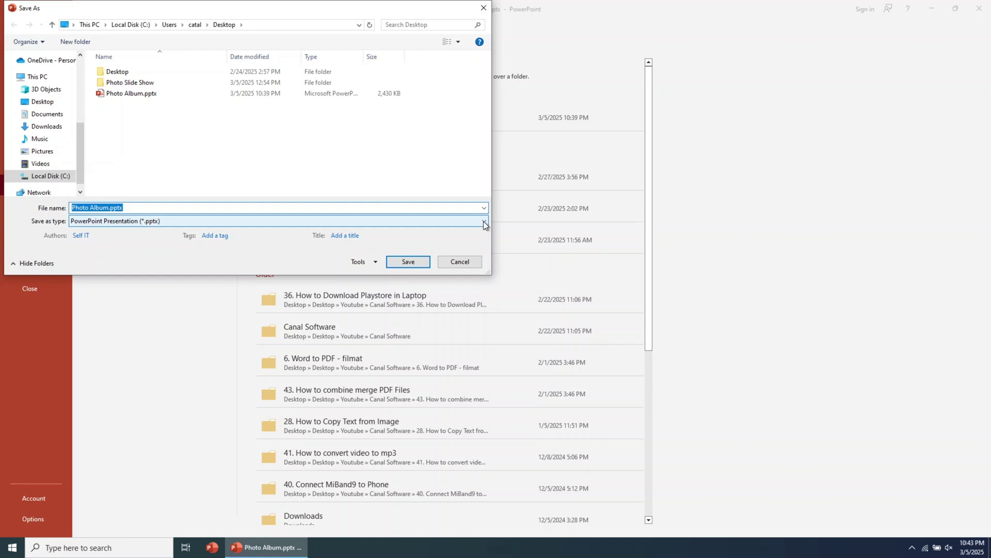
click(483, 221)
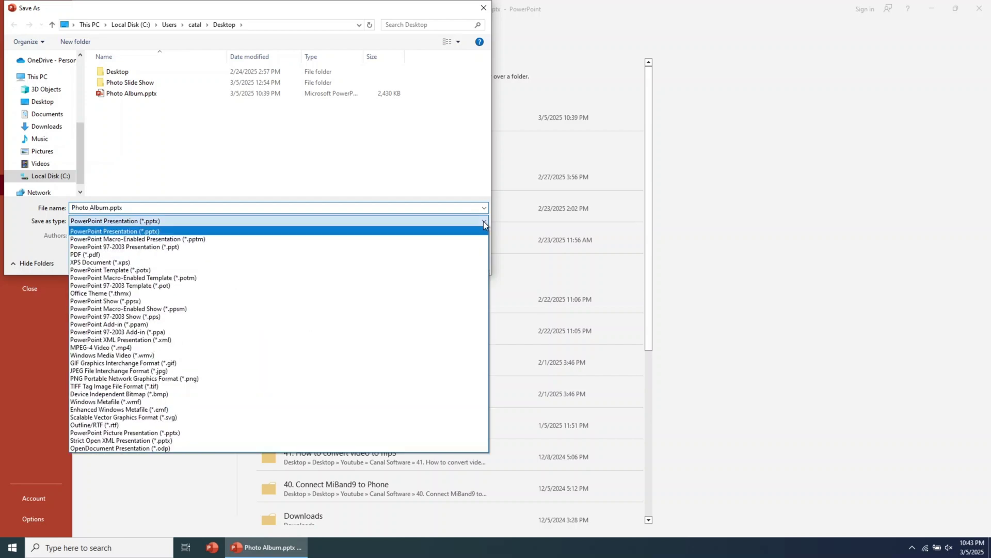
click(153, 348)
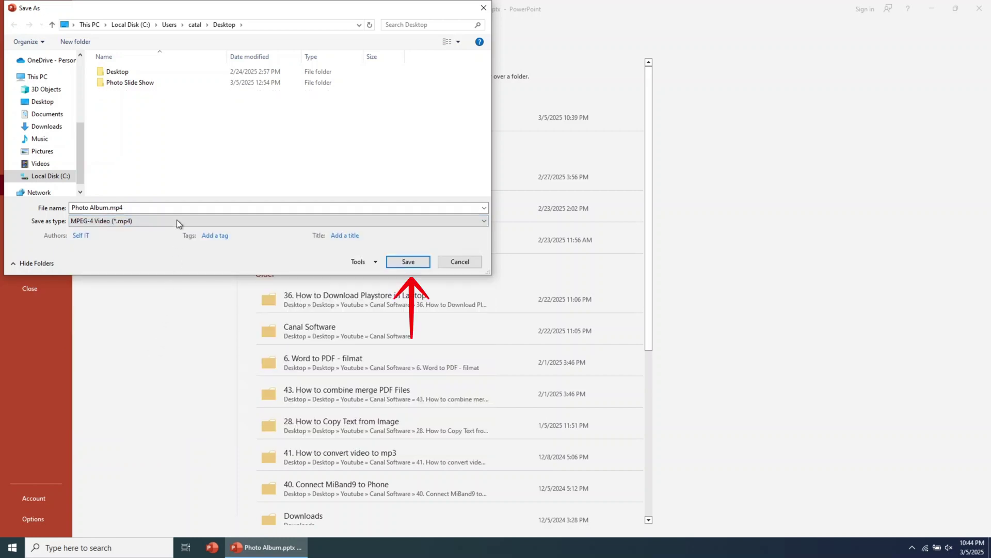
click(408, 261)
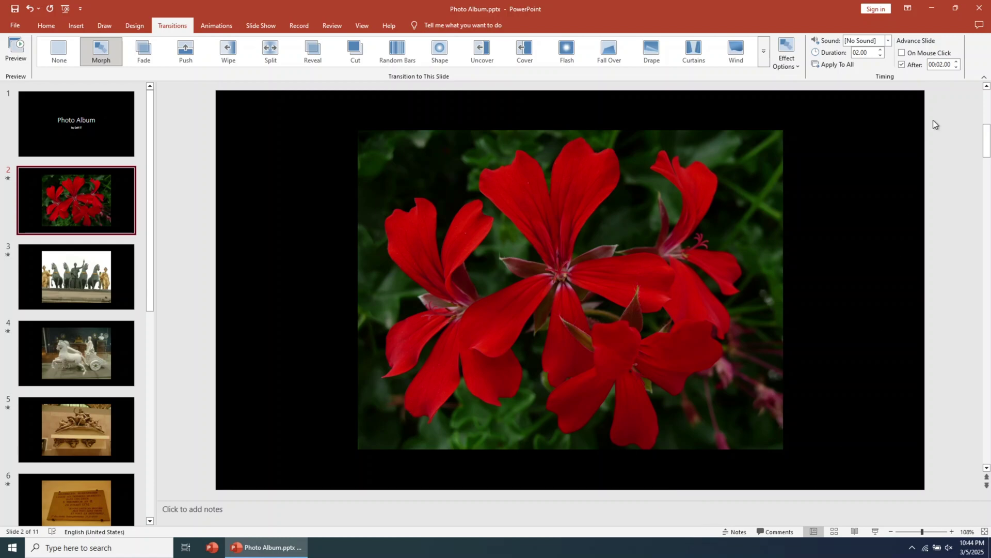
Minimize PowerPoint and open Photo Album.mp4 from the desktop with Media Player.
click(932, 6)
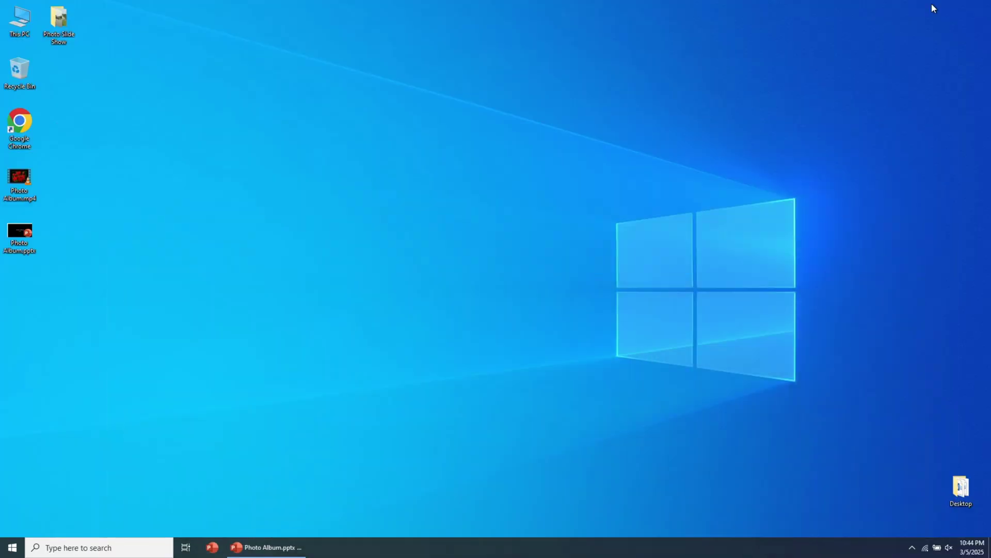
right_click(18, 179)
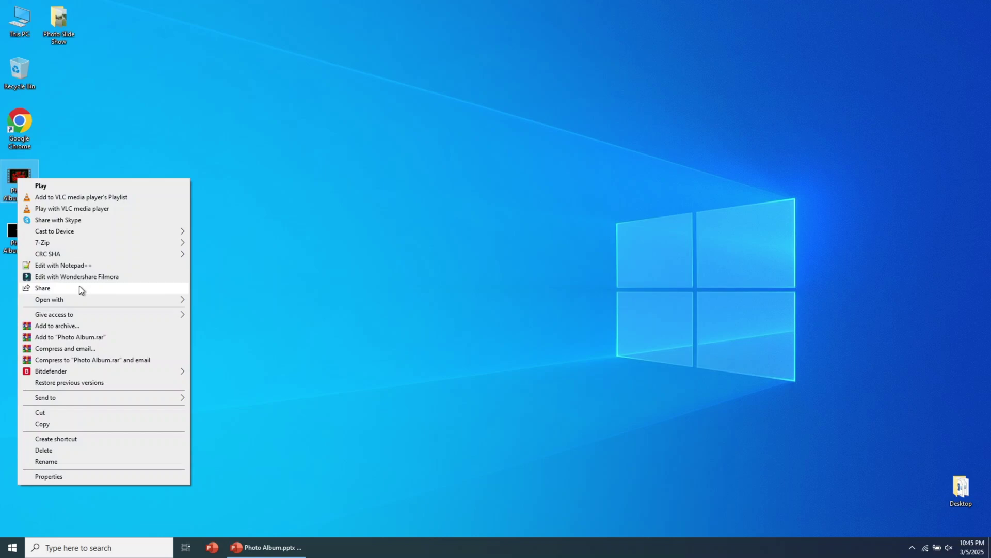
mouse_move(84, 300)
click(233, 301)
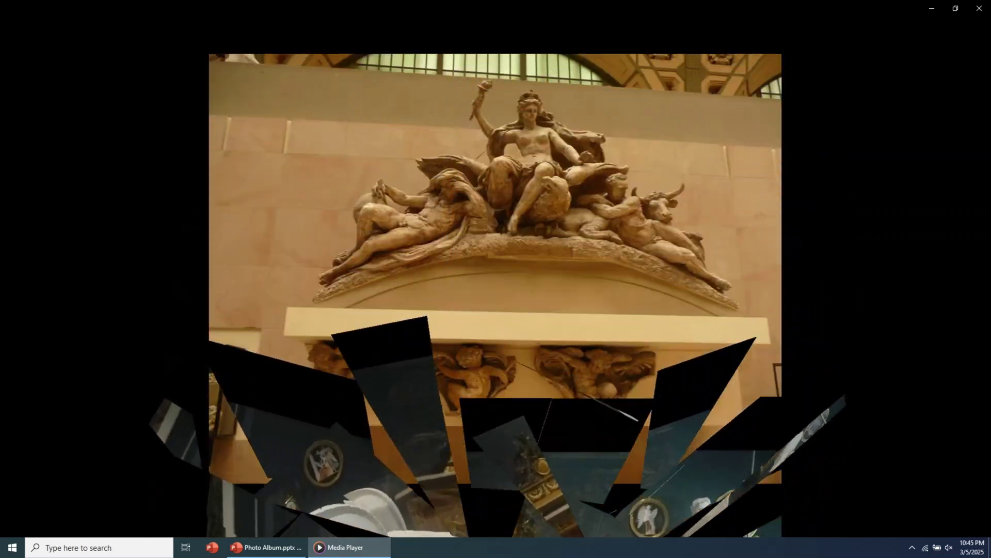
Watch the exported video play and turn on repeat in Media Player.
mouse_move(498, 304)
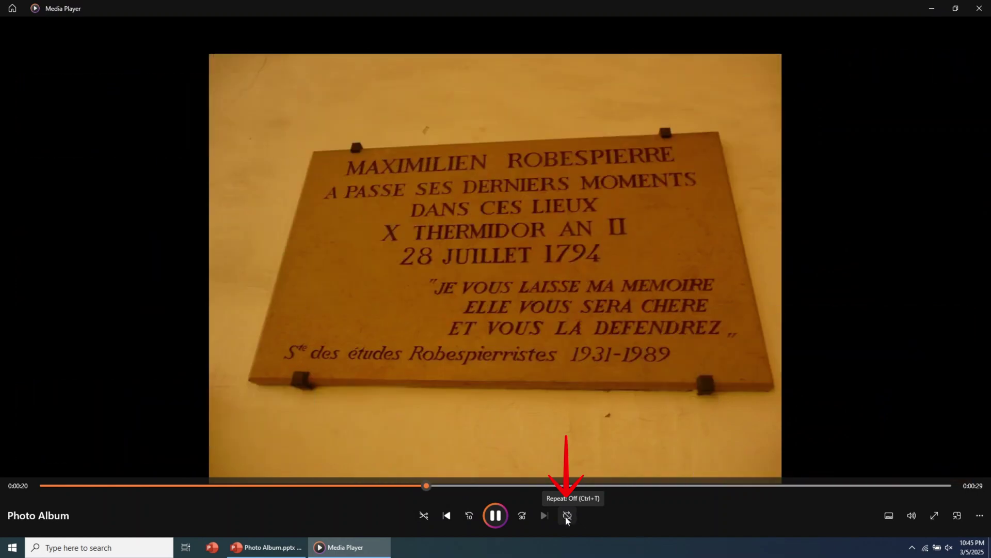
click(566, 516)
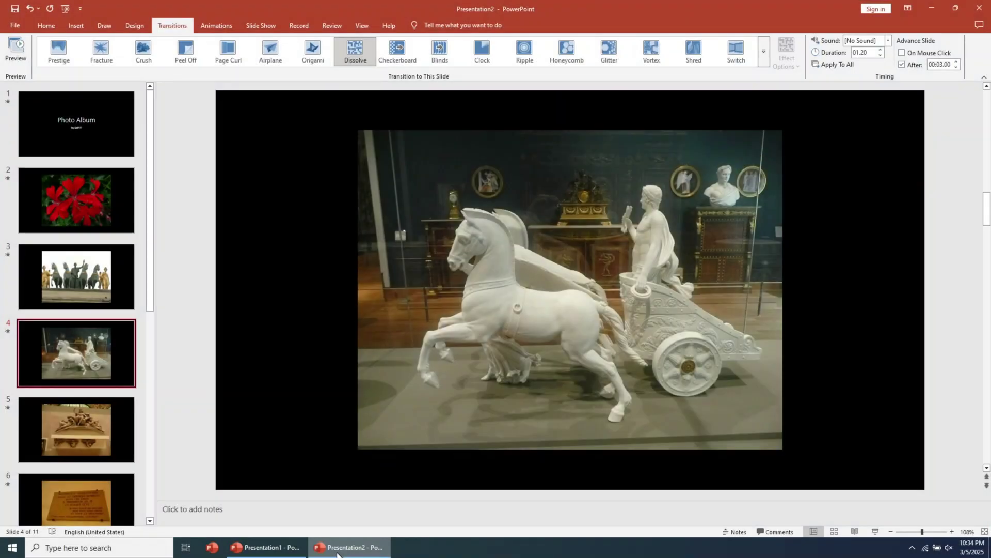
Save the presentation to the Desktop as the PowerPoint file Photo Album.pptx.
click(15, 26)
click(42, 184)
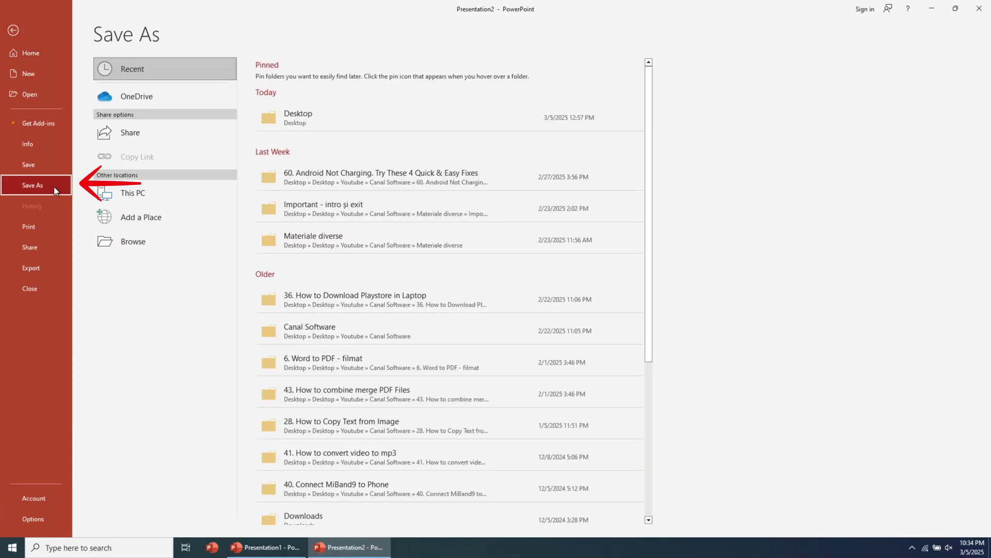
click(305, 122)
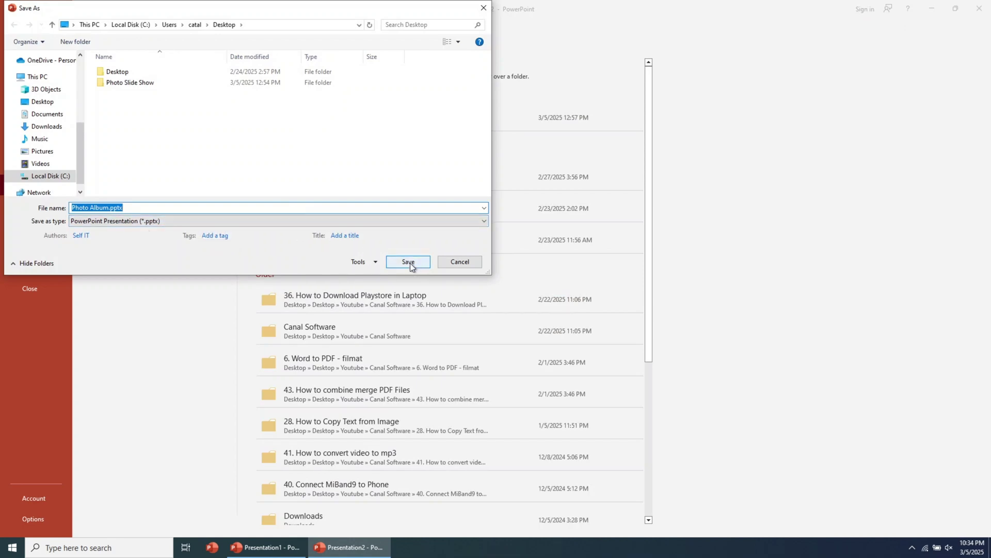
click(424, 262)
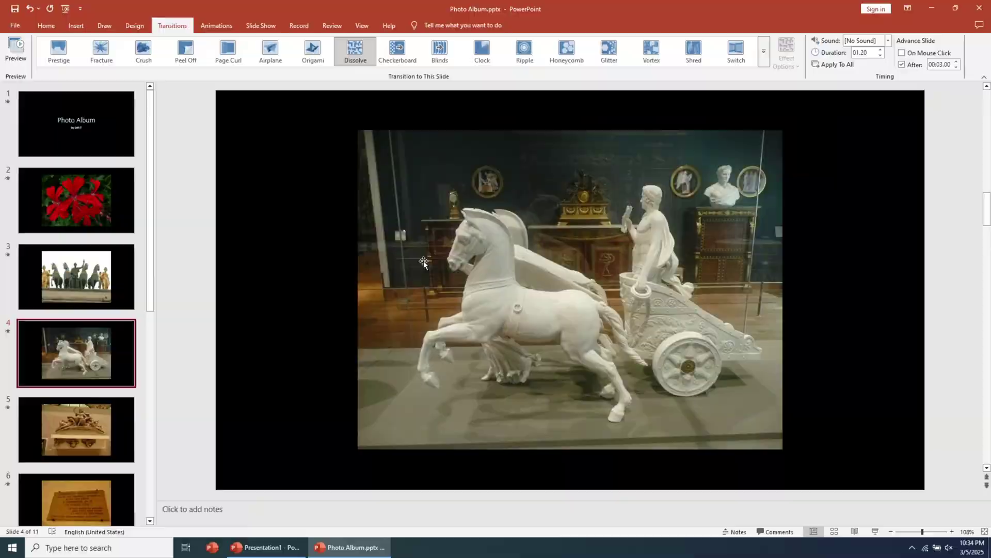